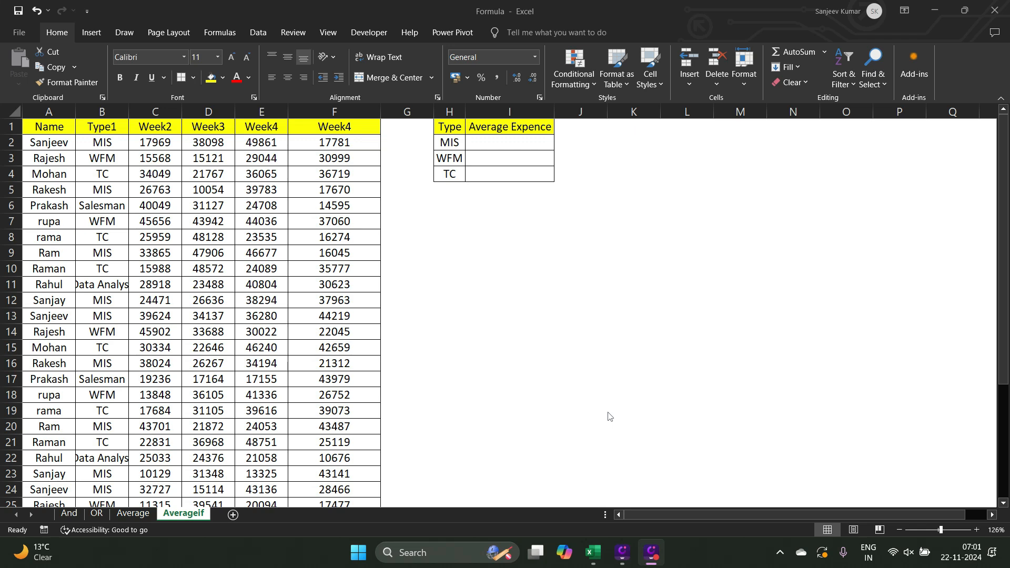
# - Look over the Average sheet's data and return to the Averageif sheet
pyautogui.click(134, 514)
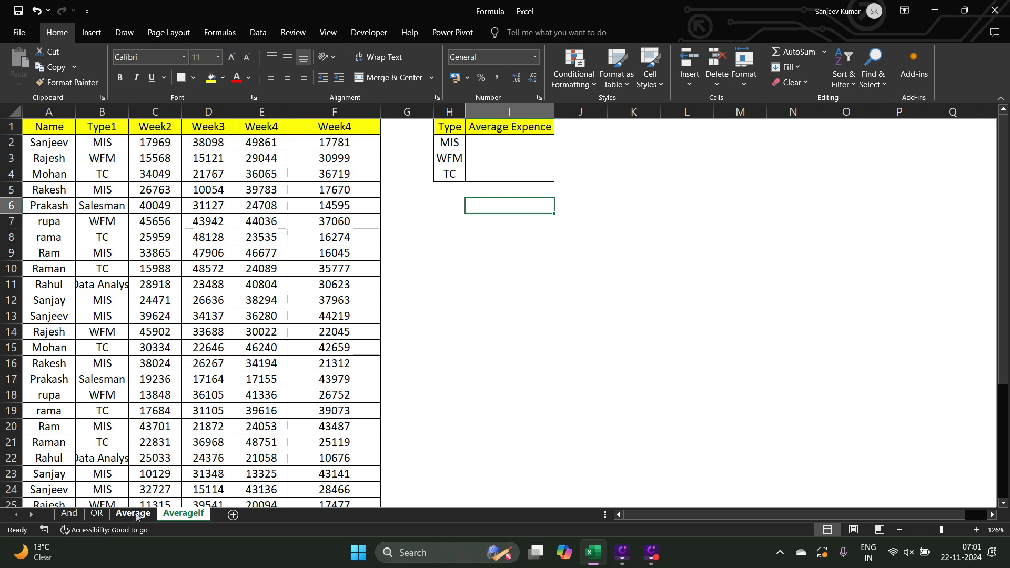
pyautogui.click(134, 513)
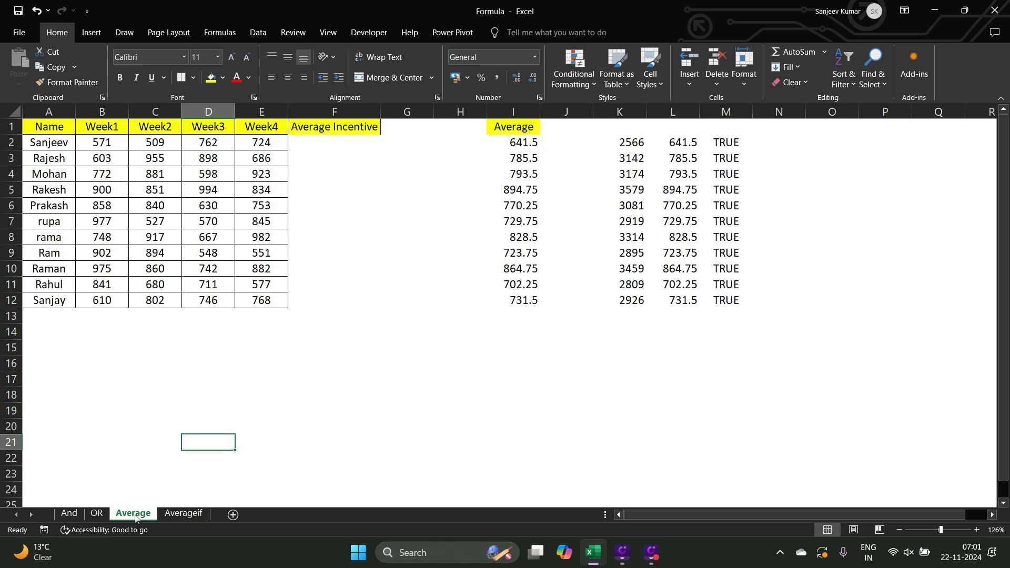
pyautogui.click(183, 513)
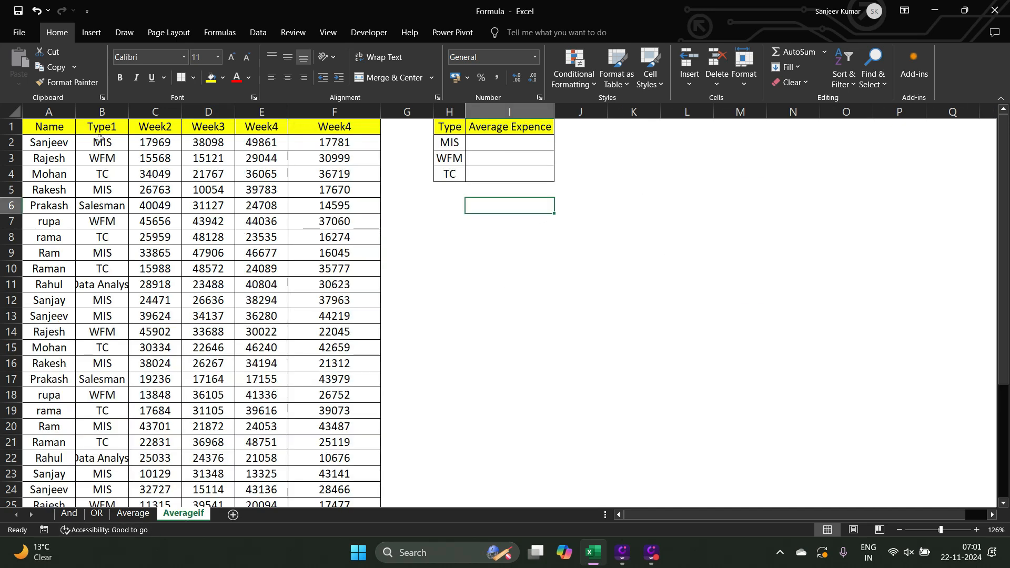
# - Examine the Name and Type1 columns and the MIS, WFM and TC rows of the Average Expence table
pyautogui.click(51, 113)
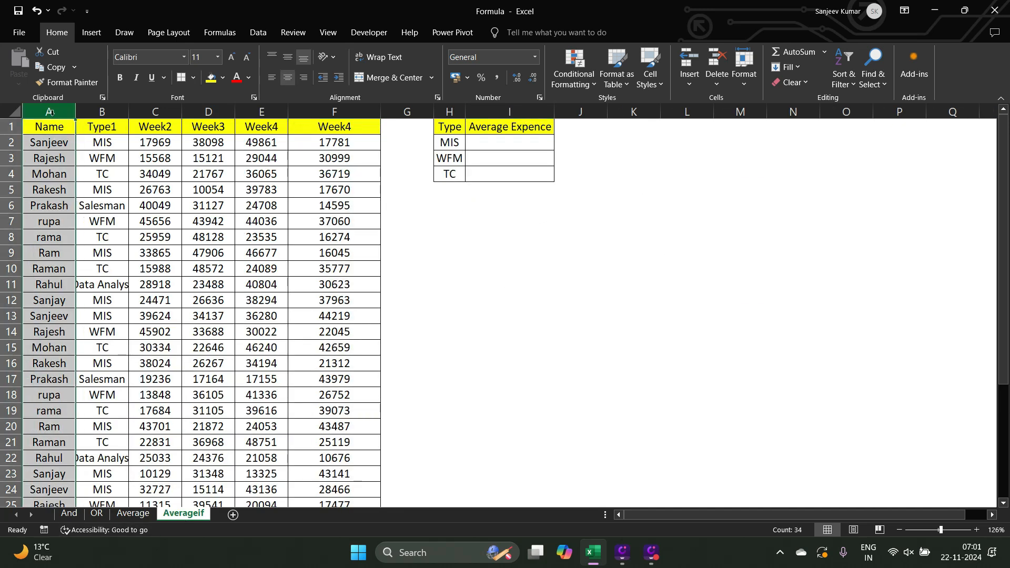
pyautogui.click(112, 113)
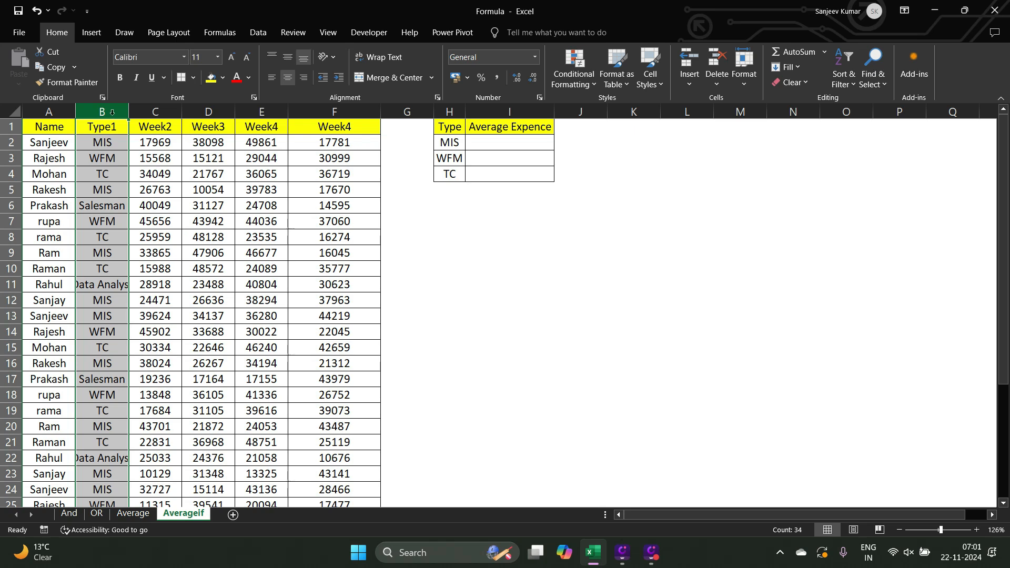
pyautogui.click(453, 146)
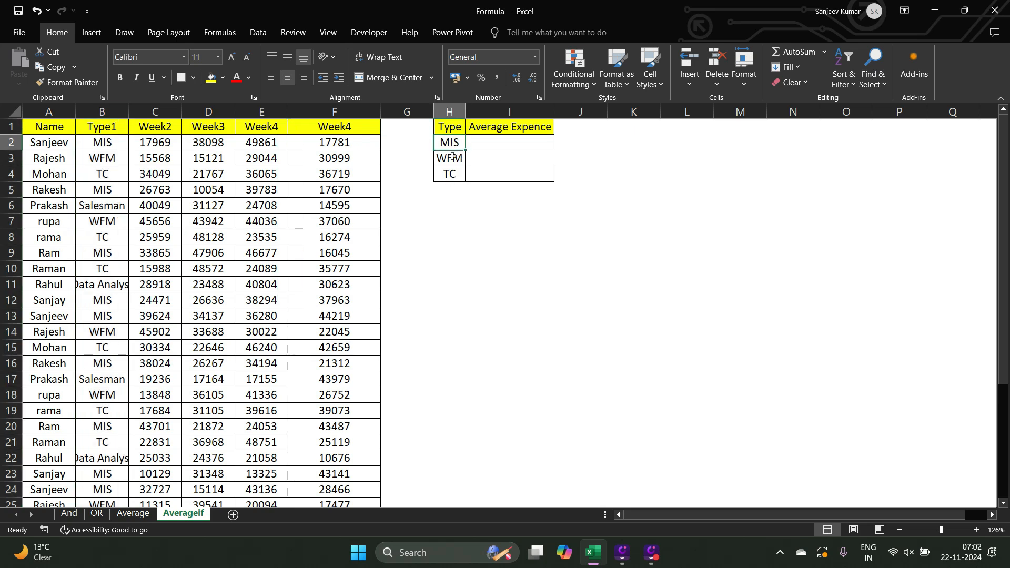
pyautogui.click(453, 156)
pyautogui.click(450, 174)
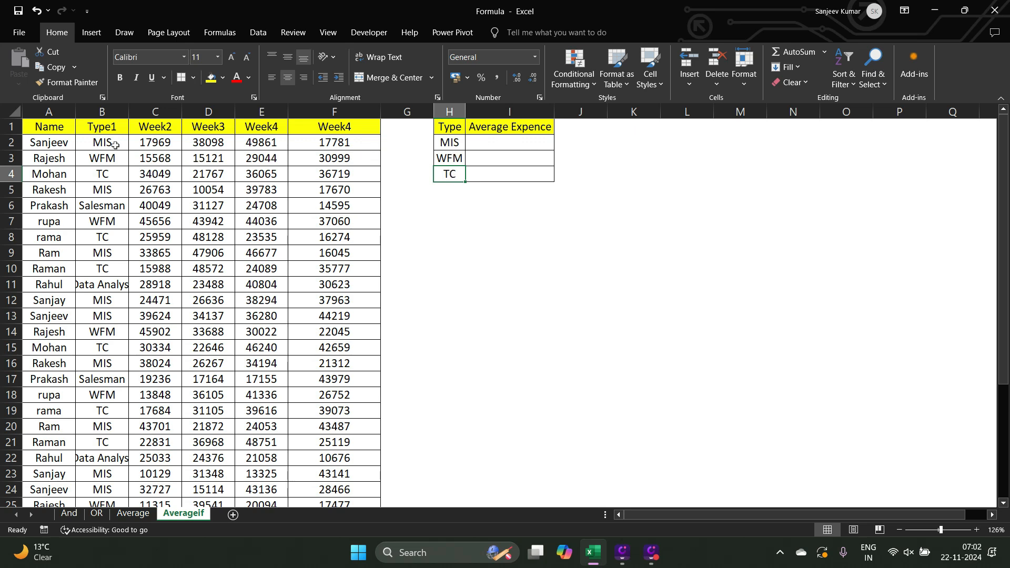
pyautogui.click(450, 145)
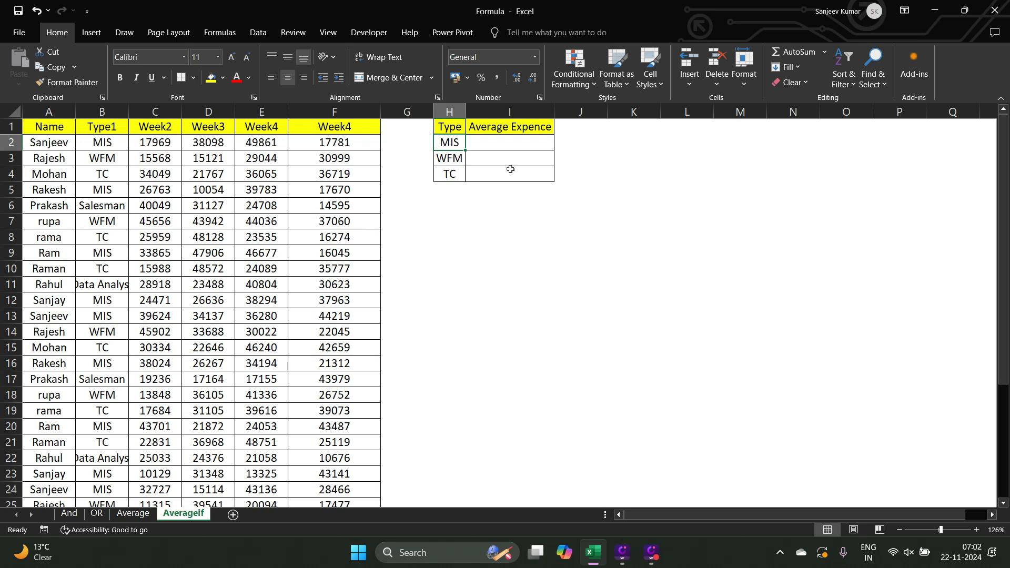
pyautogui.click(492, 146)
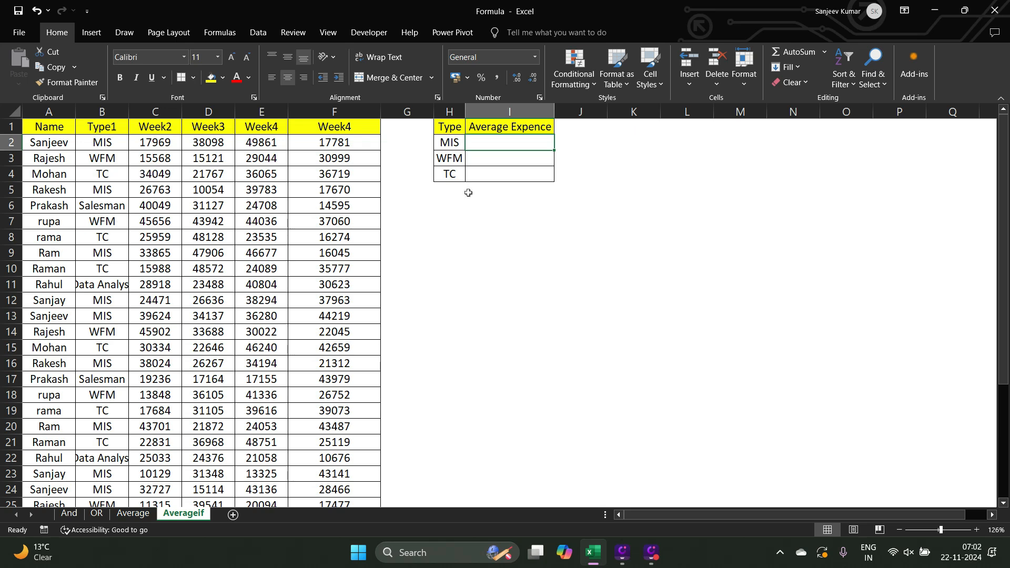
pyautogui.click(453, 158)
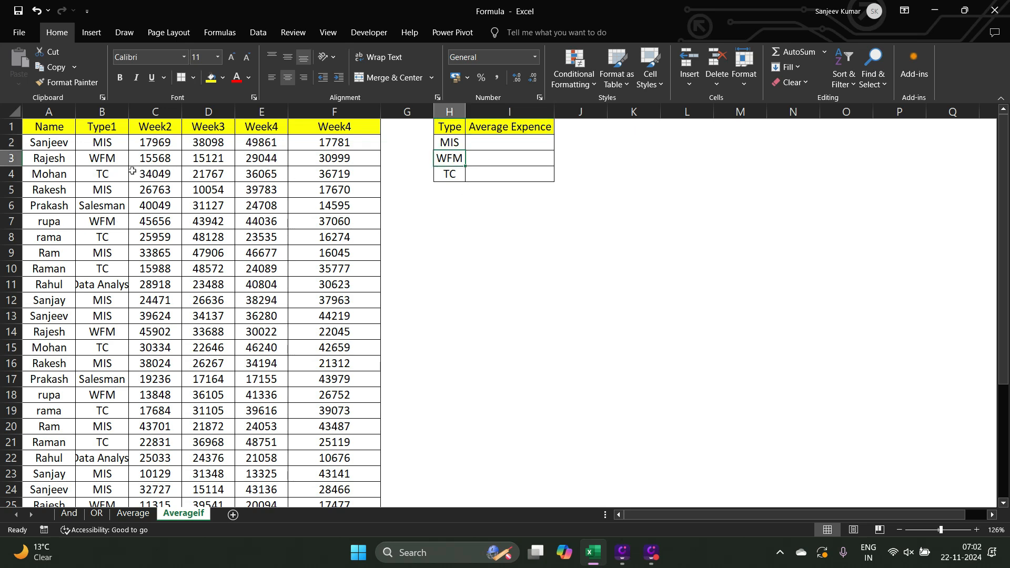
# - Copy the four week headers in C1:F1 and paste them over the summary table's header row starting at I1
pyautogui.click(497, 144)
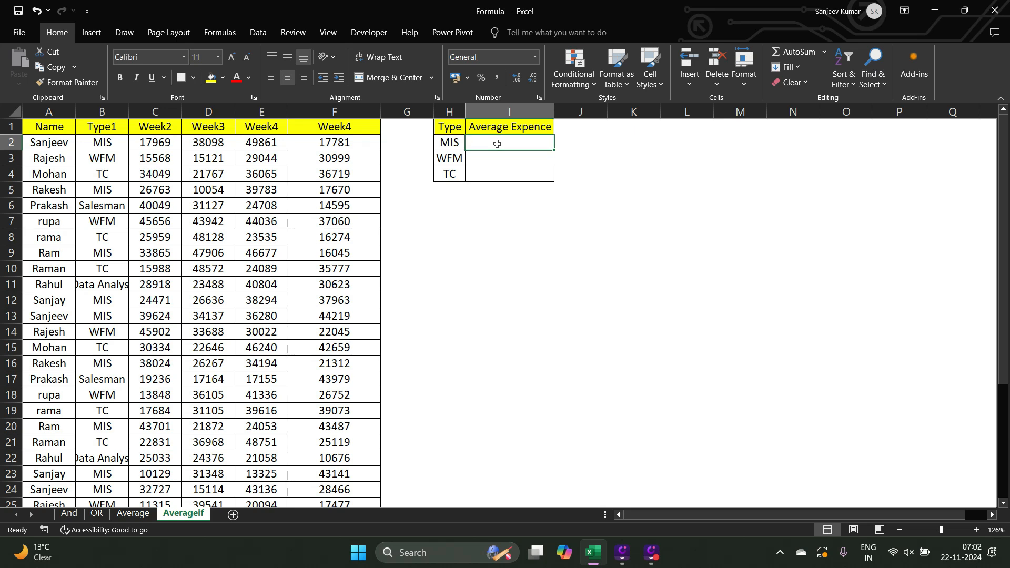
pyautogui.press('Up')
pyautogui.press('Down')
pyautogui.press('Up')
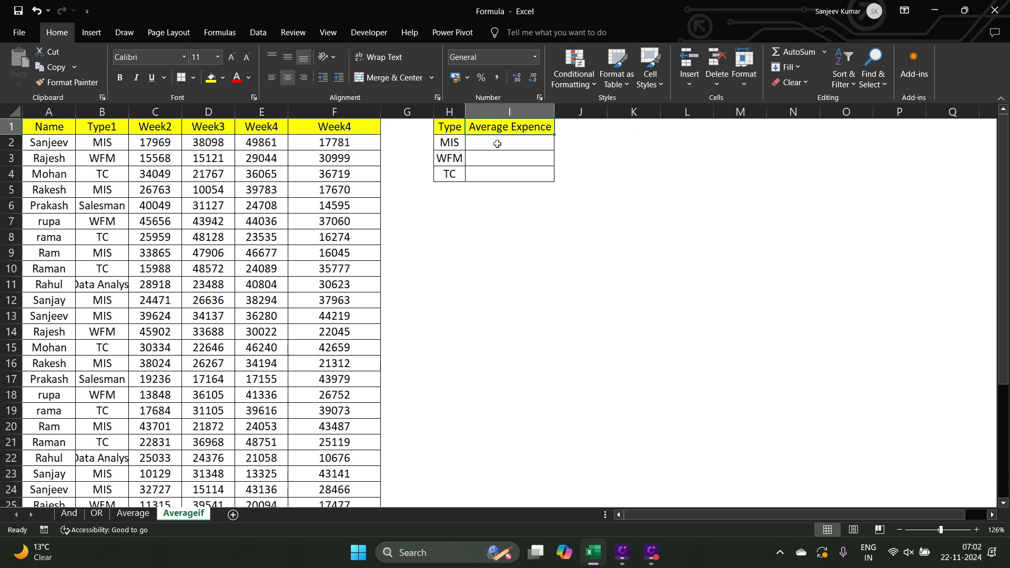
pyautogui.press('Left')
pyautogui.press('Left')
pyautogui.press('Left')
pyautogui.press('Left')
pyautogui.press('Left')
pyautogui.press('Left')
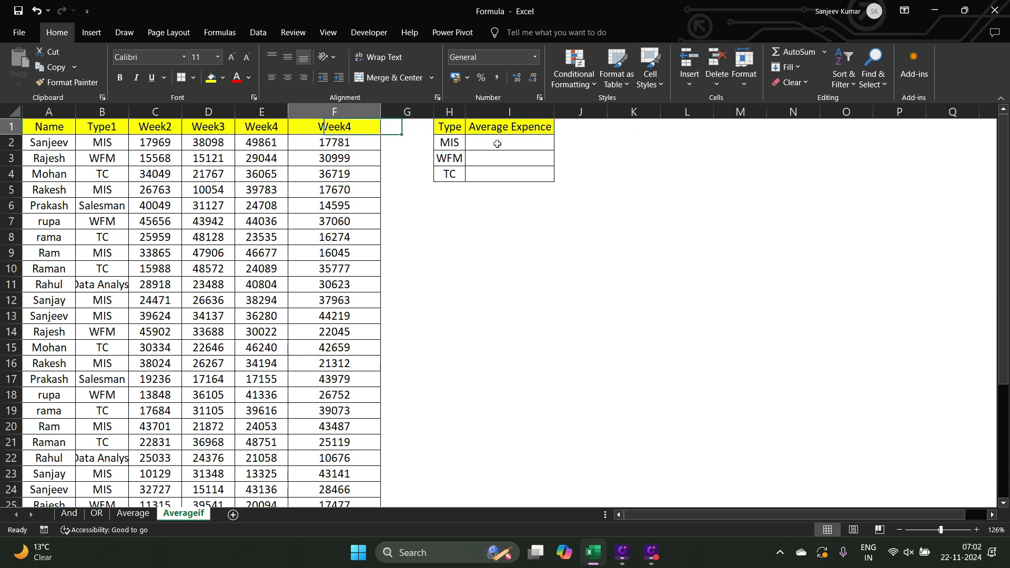
pyautogui.hotkey('shift', 'Right')
pyautogui.hotkey('shift', 'Right')
pyautogui.hotkey('shift', 'Right')
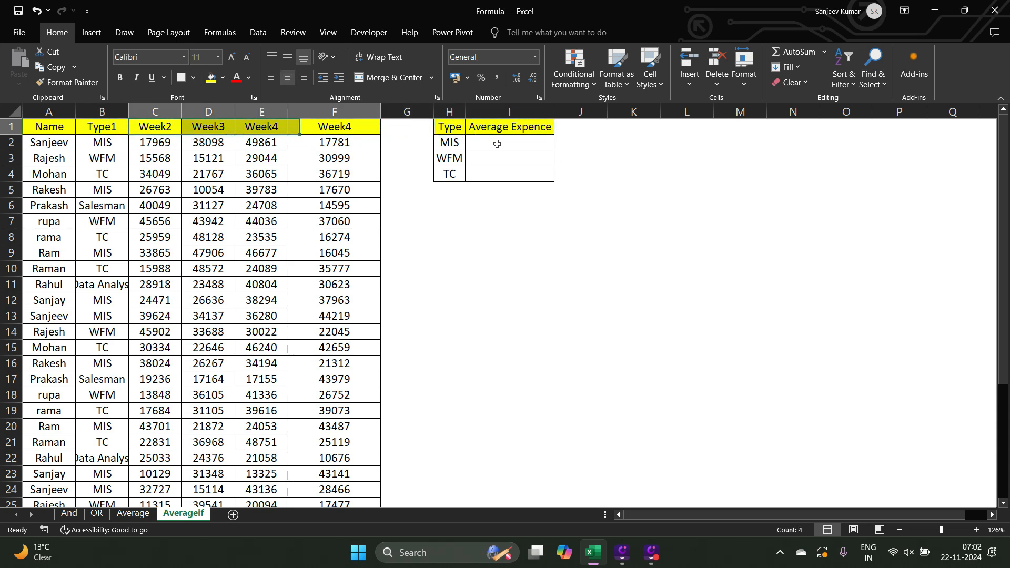
pyautogui.write('c')
pyautogui.press('Escape')
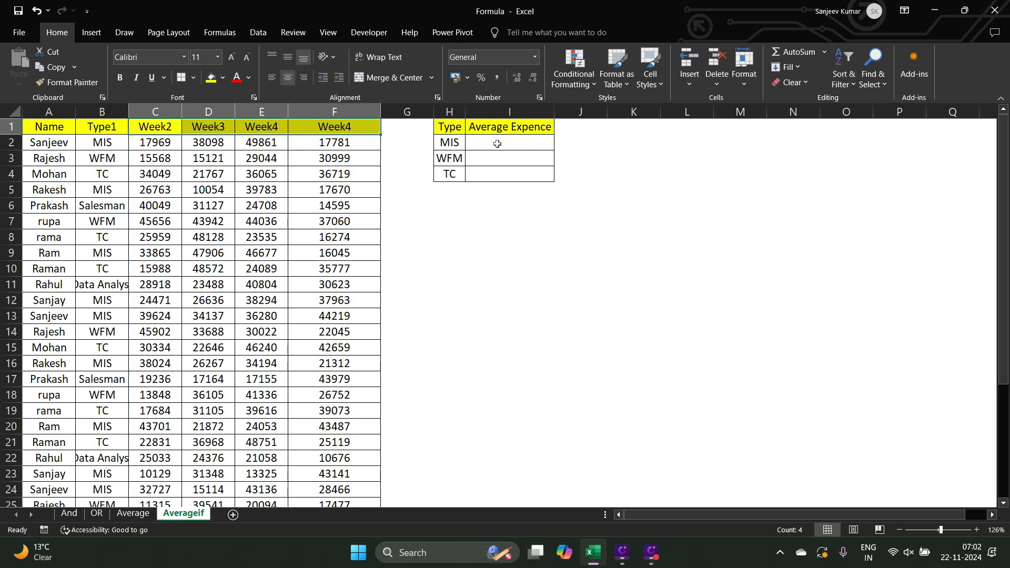
pyautogui.hotkey('ctrl', 'c')
pyautogui.press('Right')
pyautogui.press('Right')
pyautogui.press('Right')
pyautogui.press('Right')
pyautogui.press('Right')
pyautogui.press('Right')
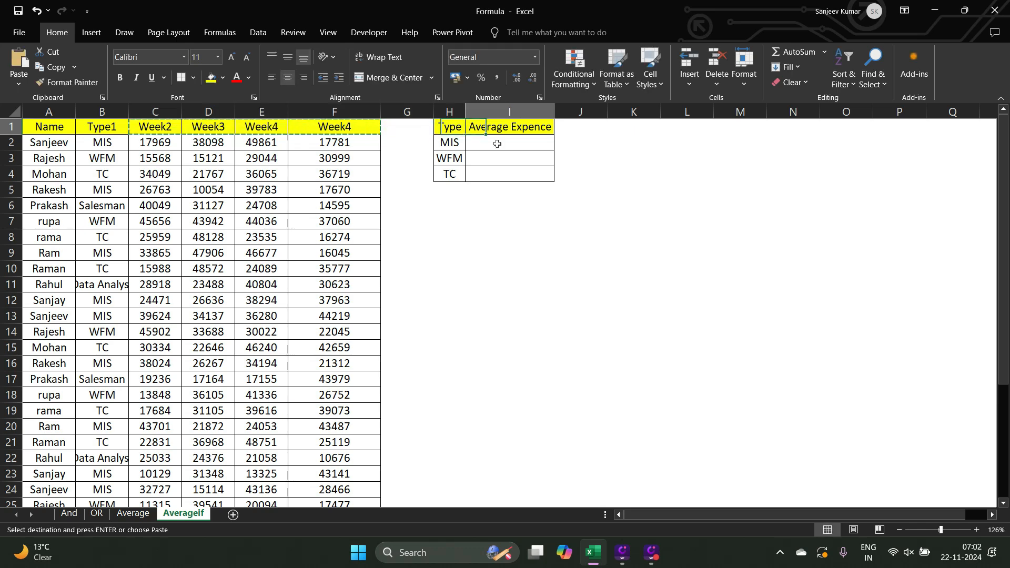
pyautogui.hotkey('ctrl', 'v')
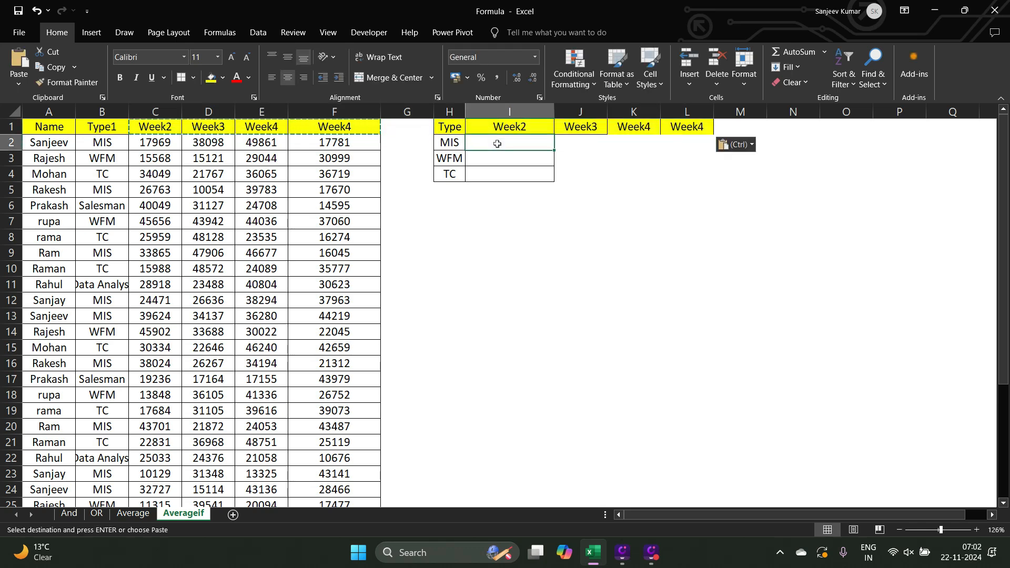
# - Copy the formatting of I1:I4 across I1:L4 with Paste Special Formats so all four week columns have borders
pyautogui.hotkey('shift', 'Down')
pyautogui.hotkey('shift', 'Down')
pyautogui.hotkey('shift', 'Down')
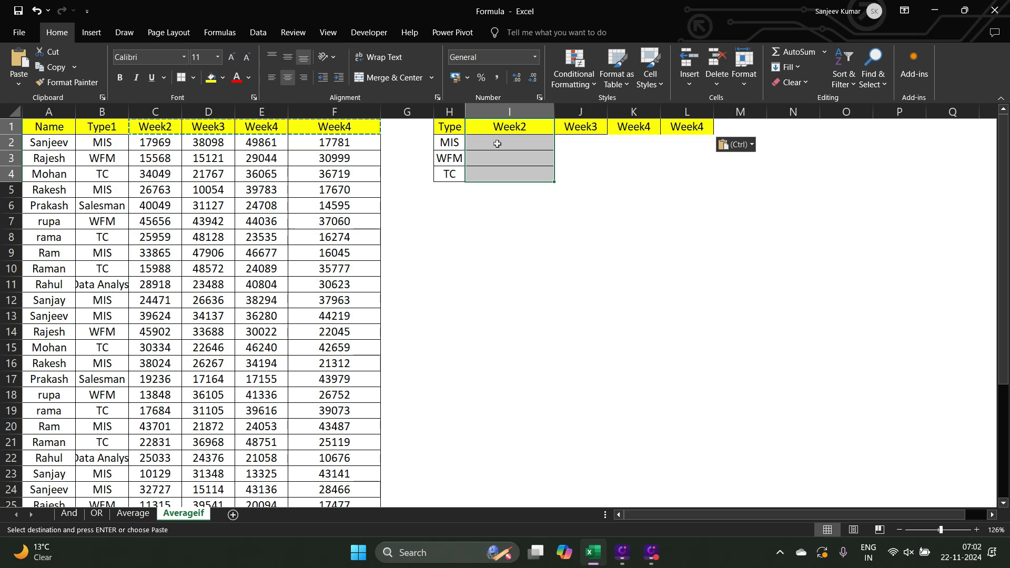
pyautogui.hotkey('ctrl', 'c')
pyautogui.hotkey('shift', 'Right')
pyautogui.hotkey('shift', 'Right')
pyautogui.hotkey('shift', 'Right')
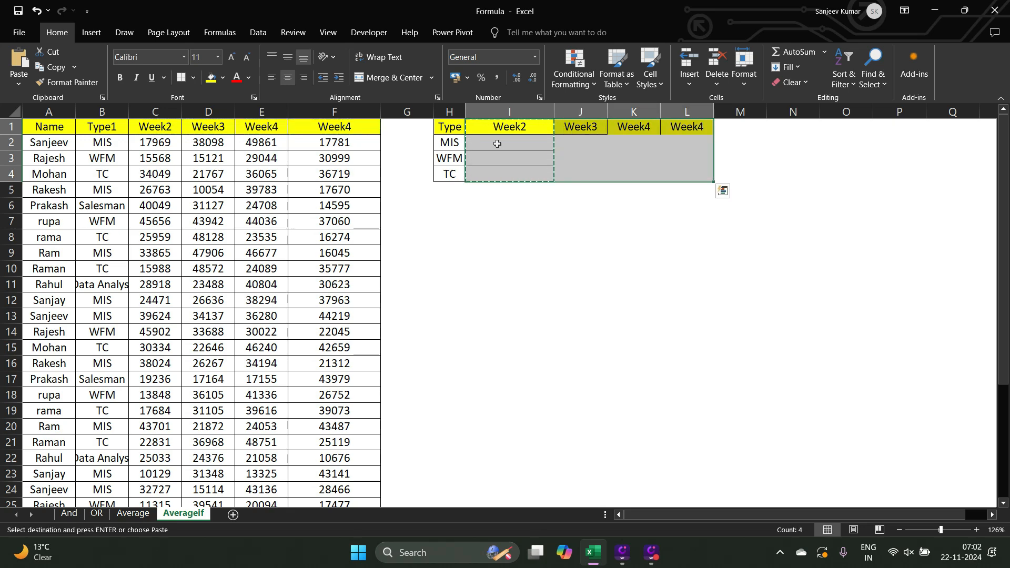
pyautogui.hotkey('alt', 'e')
pyautogui.press('s')
pyautogui.press('t')
pyautogui.press('Return')
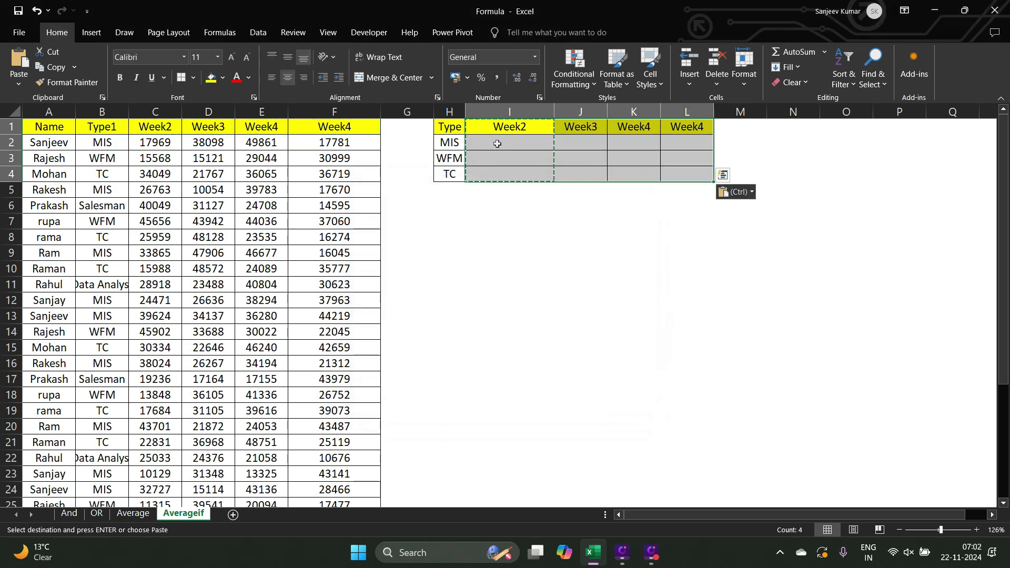
pyautogui.press('Escape')
# - Replace the summary table's week headers in I1:L1 with the numbers 1, 2, 3 and 4
pyautogui.press('Down')
pyautogui.press('Up')
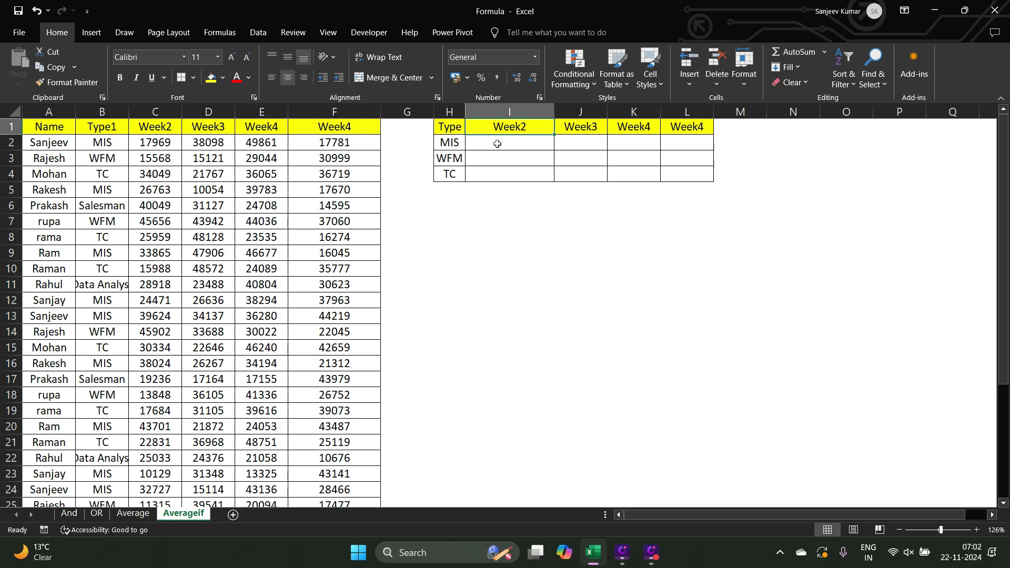
pyautogui.press('Down')
pyautogui.press('Up')
pyautogui.write('W')
pyautogui.press('Escape')
pyautogui.write('1')
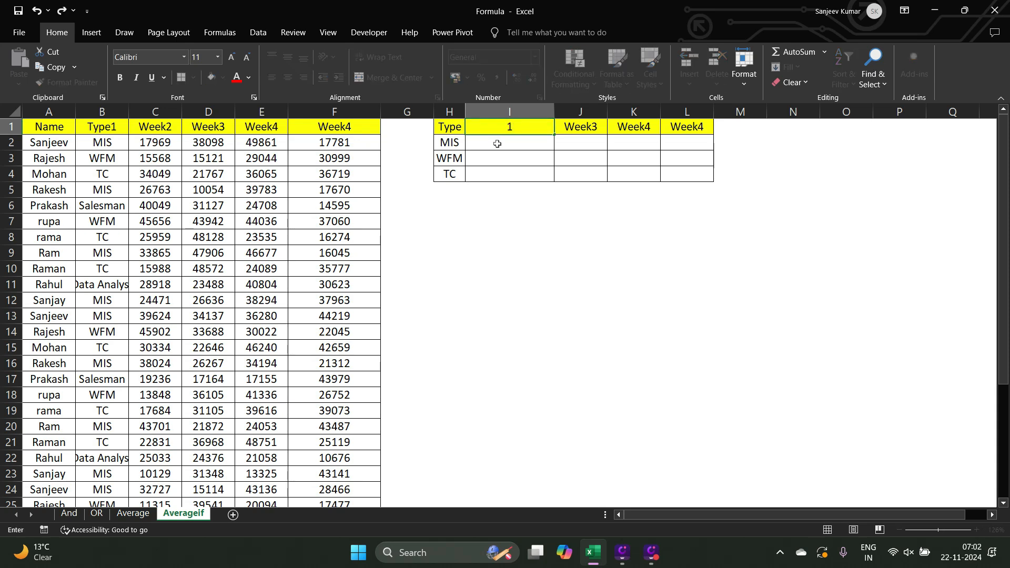
pyautogui.press('Right')
pyautogui.press('Left')
pyautogui.press('Right')
pyautogui.write('2')
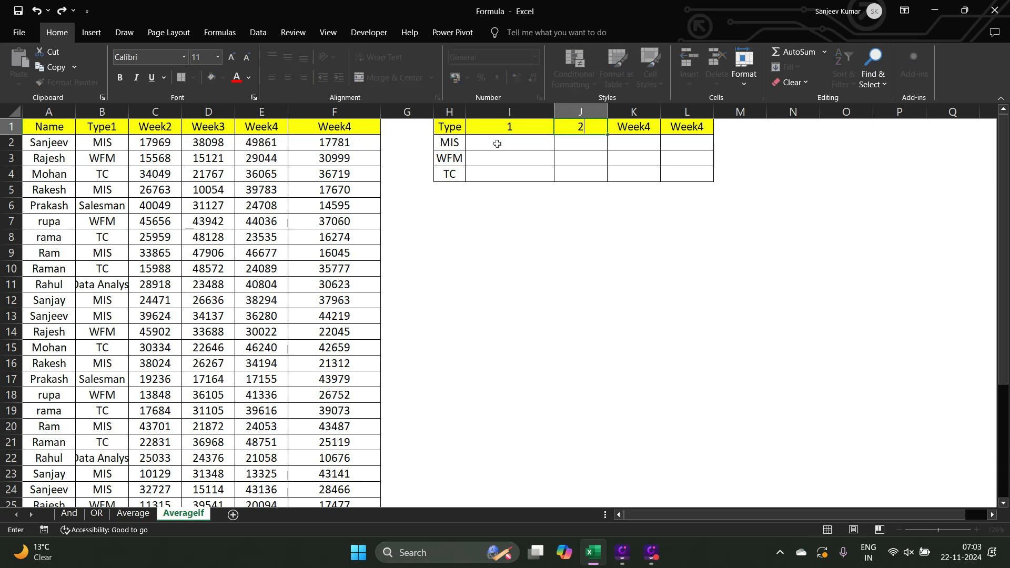
pyautogui.press('Right')
pyautogui.write('3')
pyautogui.press('Right')
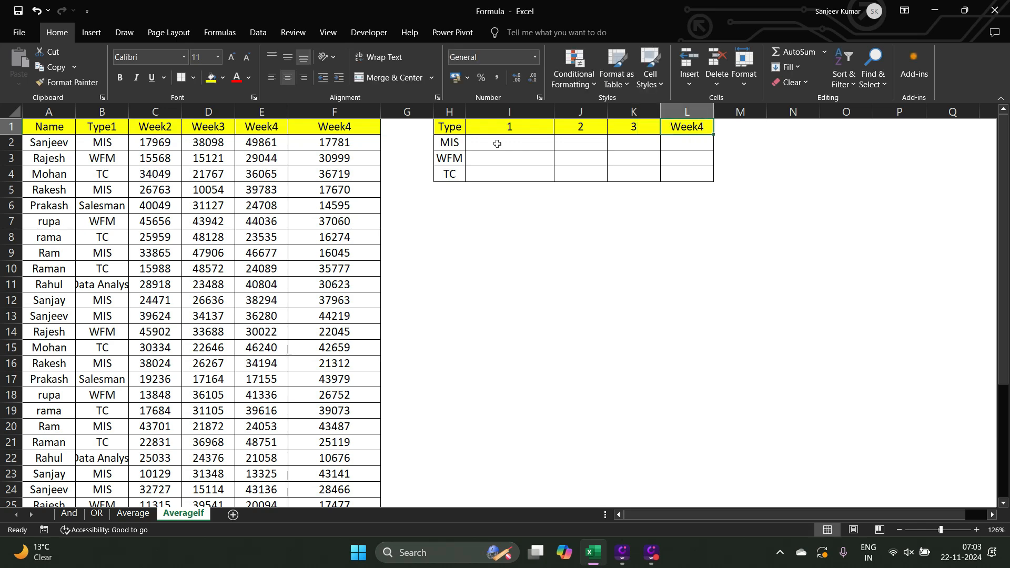
pyautogui.write('4')
pyautogui.press('Left')
pyautogui.press('Left')
pyautogui.press('Left')
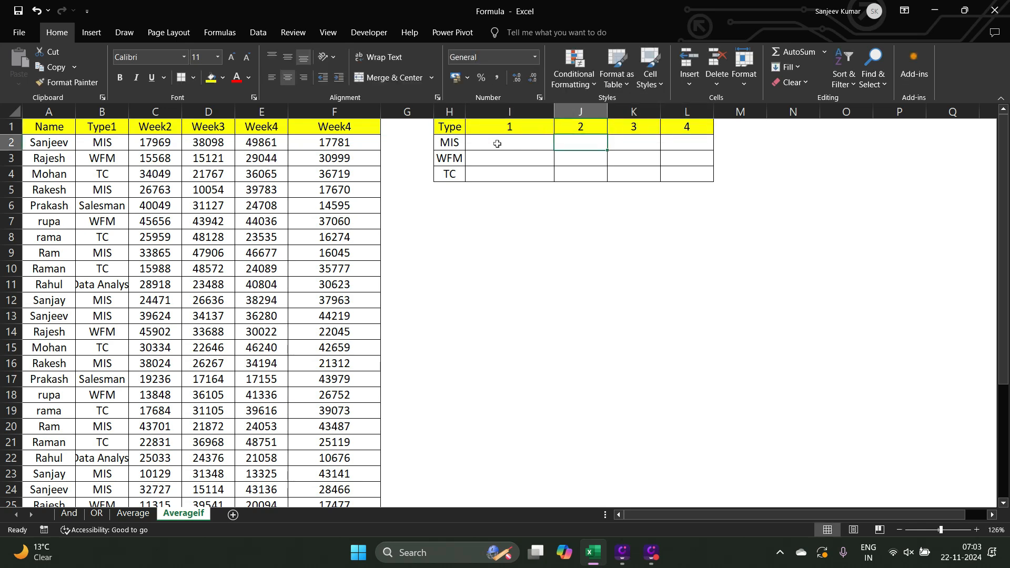
pyautogui.click(497, 143)
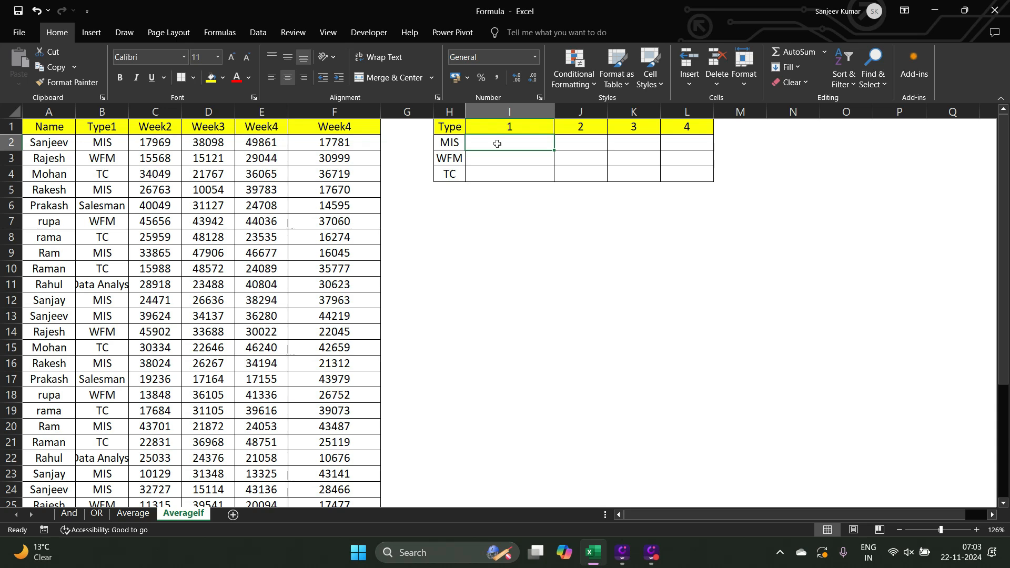
pyautogui.hotkey('shift', 'Right')
pyautogui.hotkey('shift', 'Right')
pyautogui.hotkey('shift', 'Right')
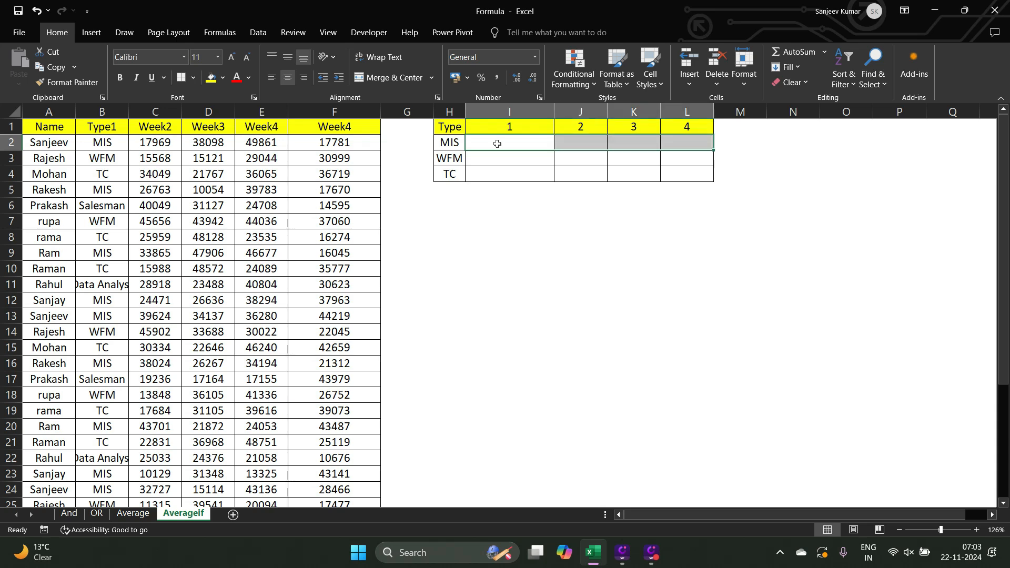
pyautogui.click(497, 143)
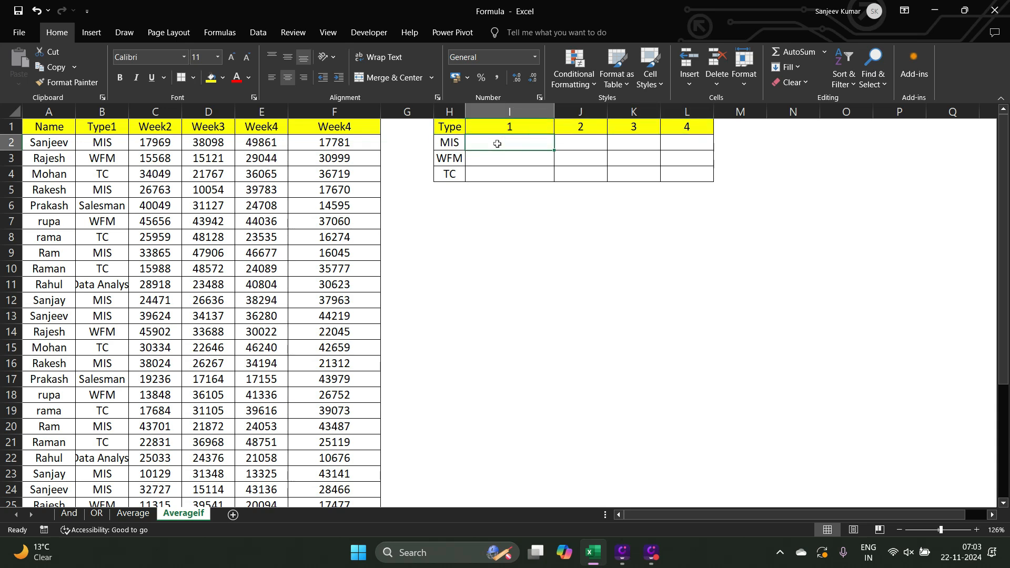
pyautogui.press('Left')
pyautogui.press('Left')
pyautogui.press('Left')
pyautogui.press('Left')
pyautogui.press('Left')
pyautogui.press('Left')
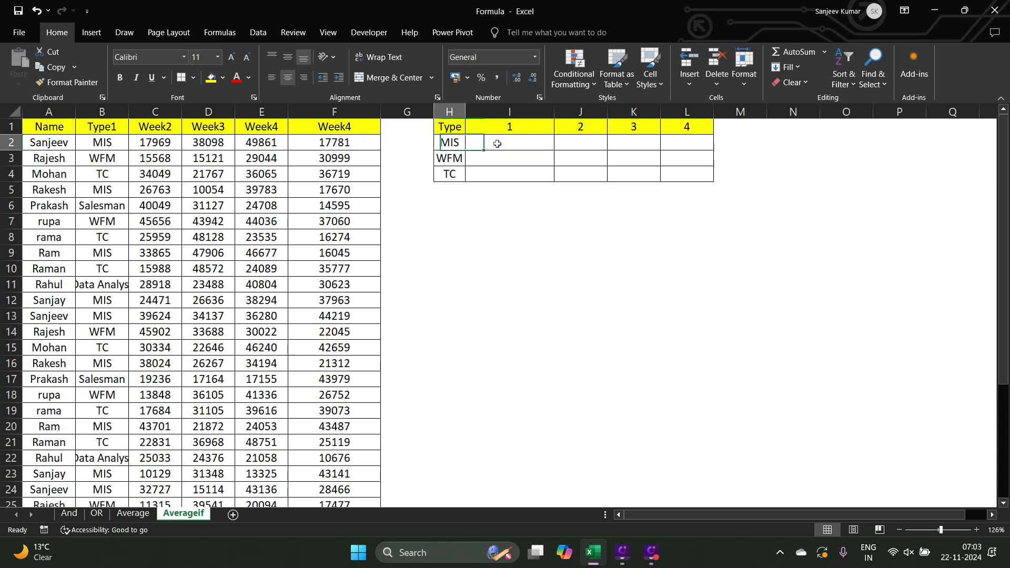
pyautogui.press('Left')
# - Add the header Month in cell M1, next to the summary table's last week column
pyautogui.press('Right')
pyautogui.press('Right')
pyautogui.press('Right')
pyautogui.press('Right')
pyautogui.press('Right')
pyautogui.press('Right')
pyautogui.press('Right')
pyautogui.press('Right')
pyautogui.press('Right')
pyautogui.press('Right')
pyautogui.press('Right')
pyautogui.press('Right')
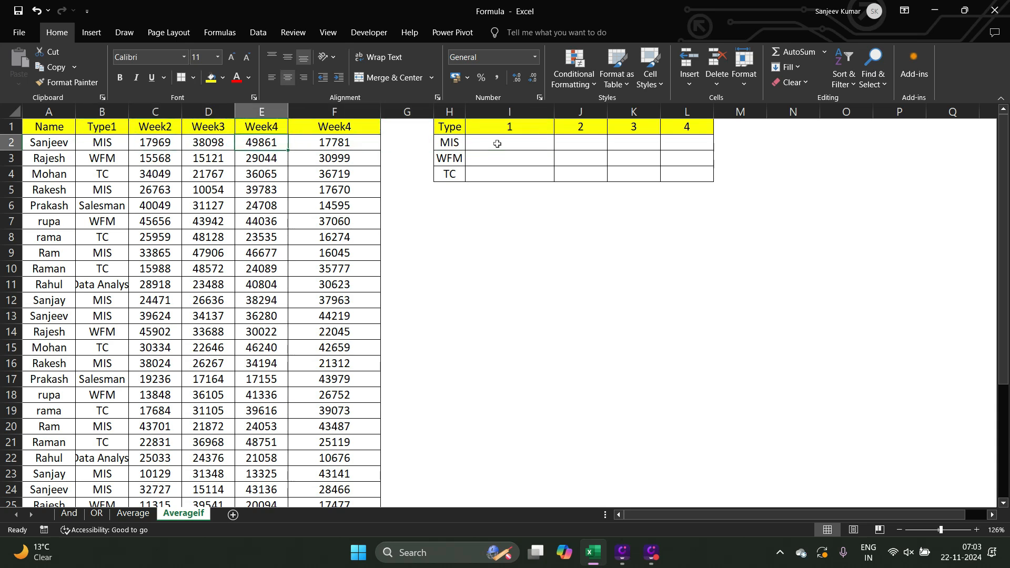
pyautogui.press('Up')
pyautogui.press('Left')
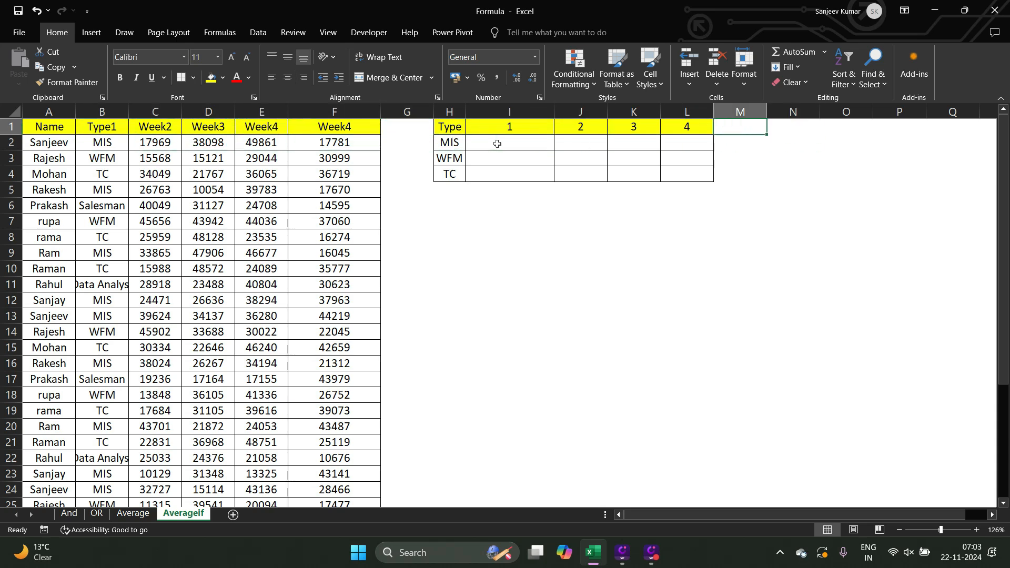
pyautogui.write('Month')
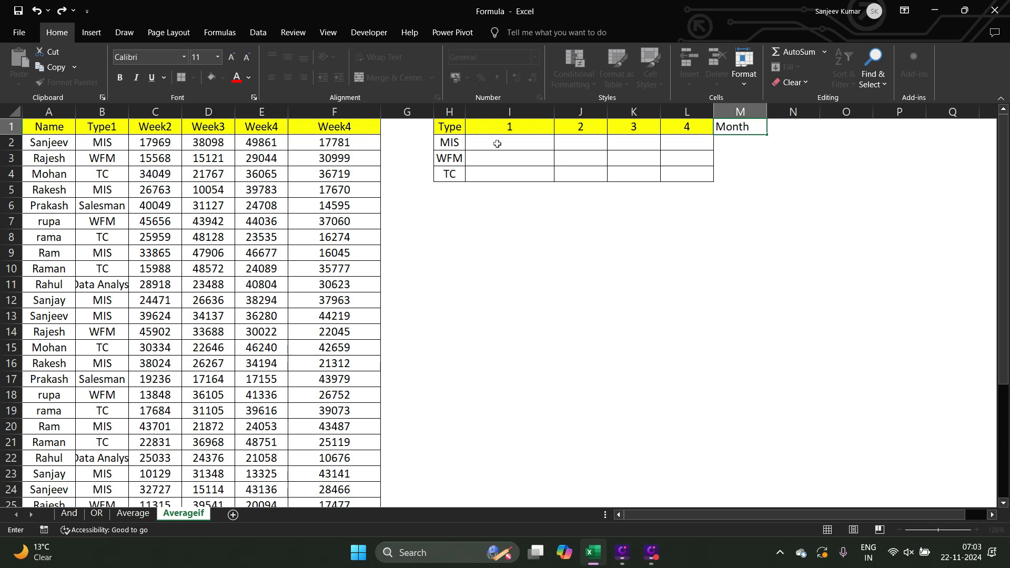
pyautogui.press('Return')
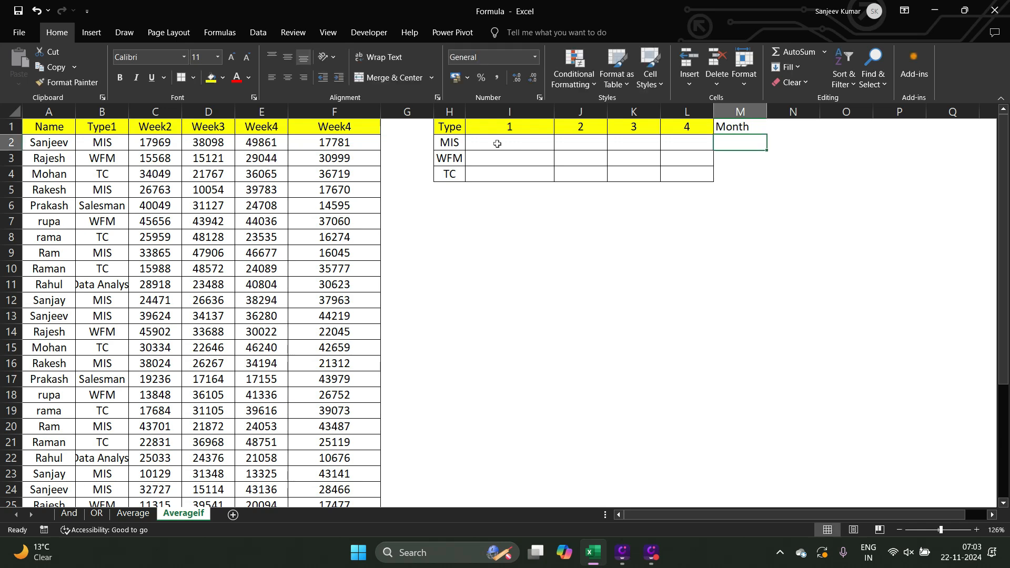
# - Copy the formatting of L1:L4 onto the Month column M1:M4 with Paste Special Formats
pyautogui.press('Left')
pyautogui.hotkey('shift', 'Down')
pyautogui.hotkey('shift', 'Down')
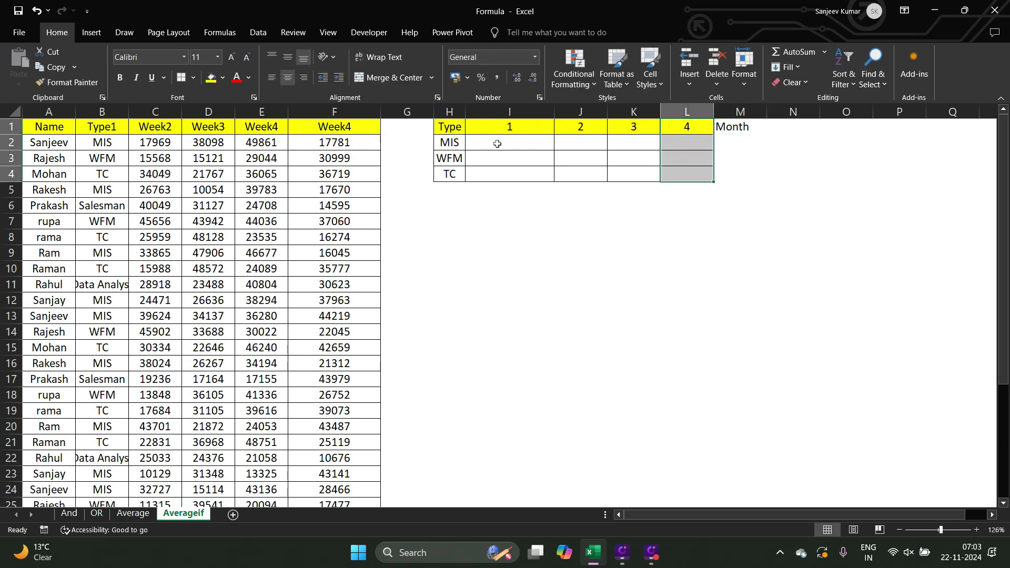
pyautogui.hotkey('ctrl', 'c')
pyautogui.hotkey('shift', 'Right')
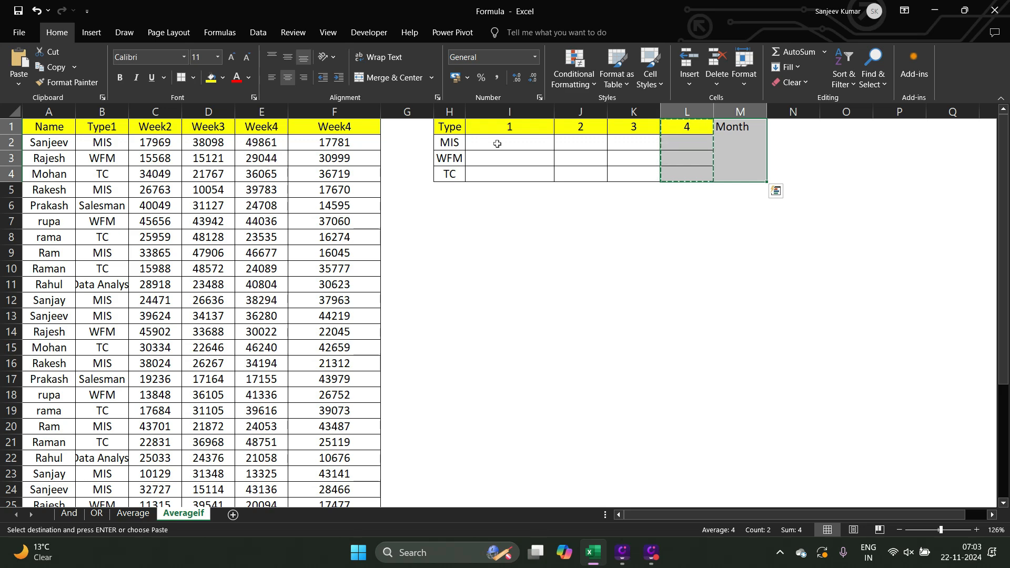
pyautogui.hotkey('alt', 'e', 's')
pyautogui.press('t')
pyautogui.press('Return')
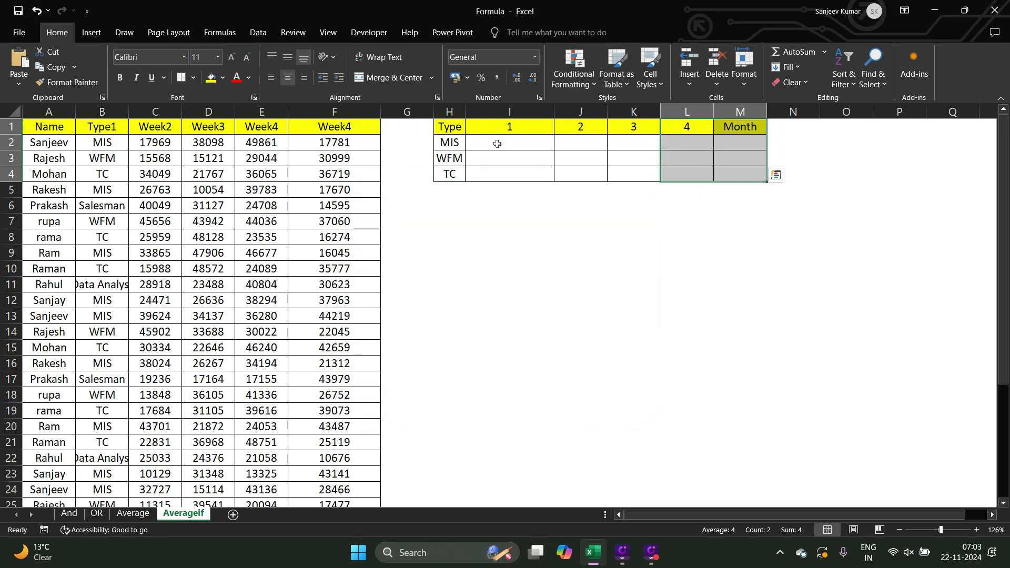
pyautogui.press('Escape')
pyautogui.press('Up')
pyautogui.press('Down')
pyautogui.press('Up')
pyautogui.press('Left')
pyautogui.press('Left')
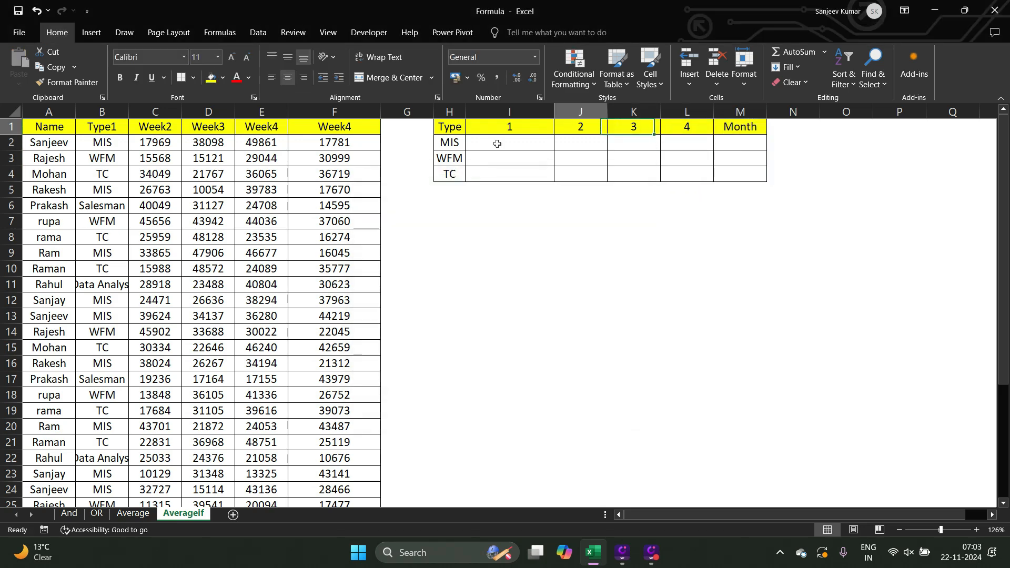
pyautogui.press('Left')
pyautogui.press('Left')
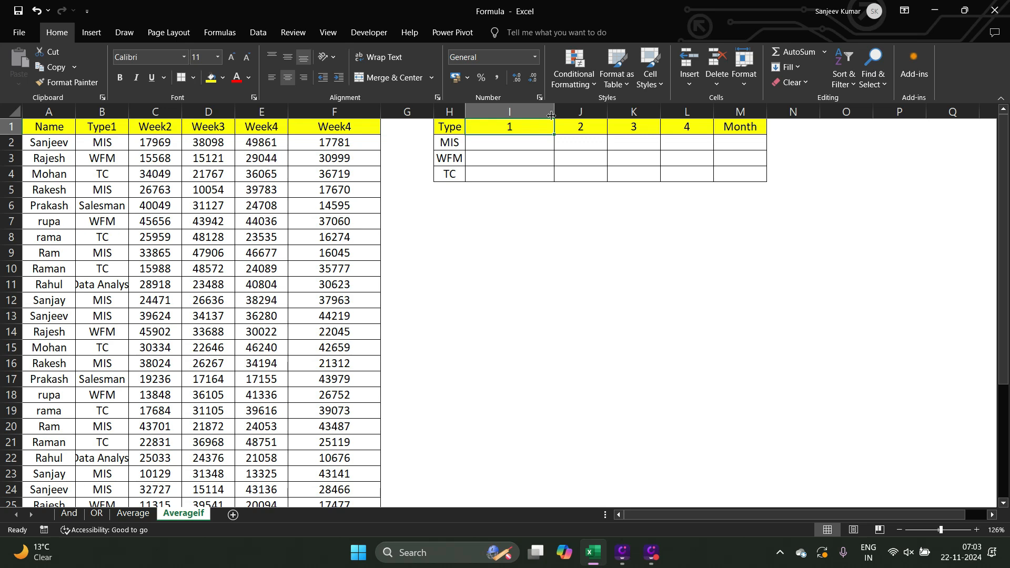
pyautogui.click(515, 142)
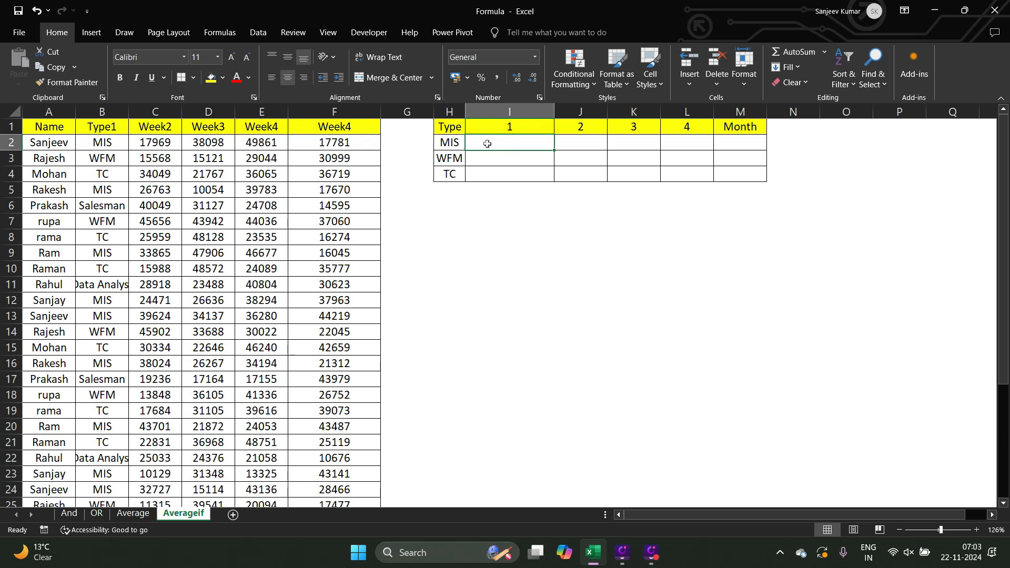
pyautogui.write('=')
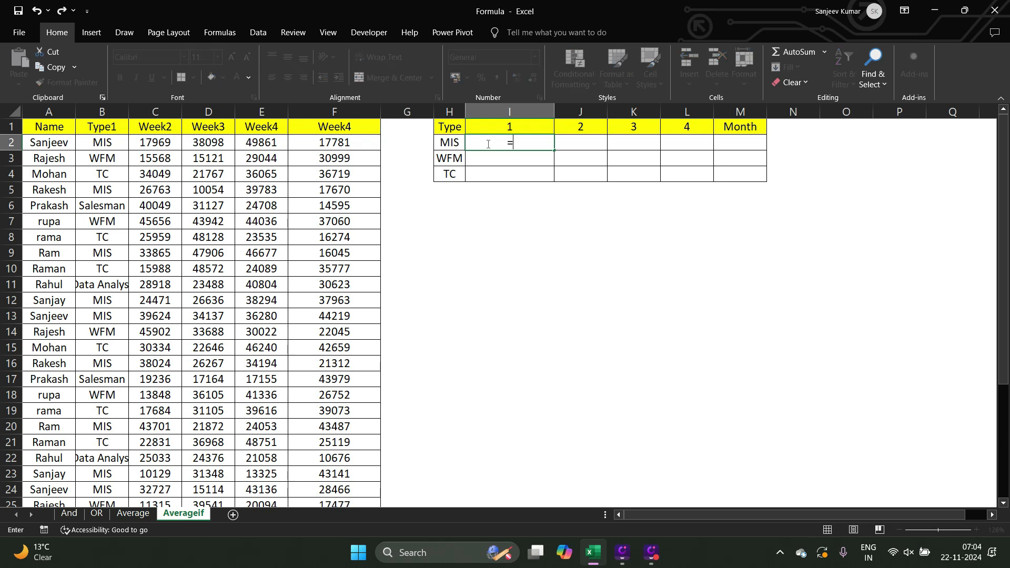
pyautogui.press('Escape')
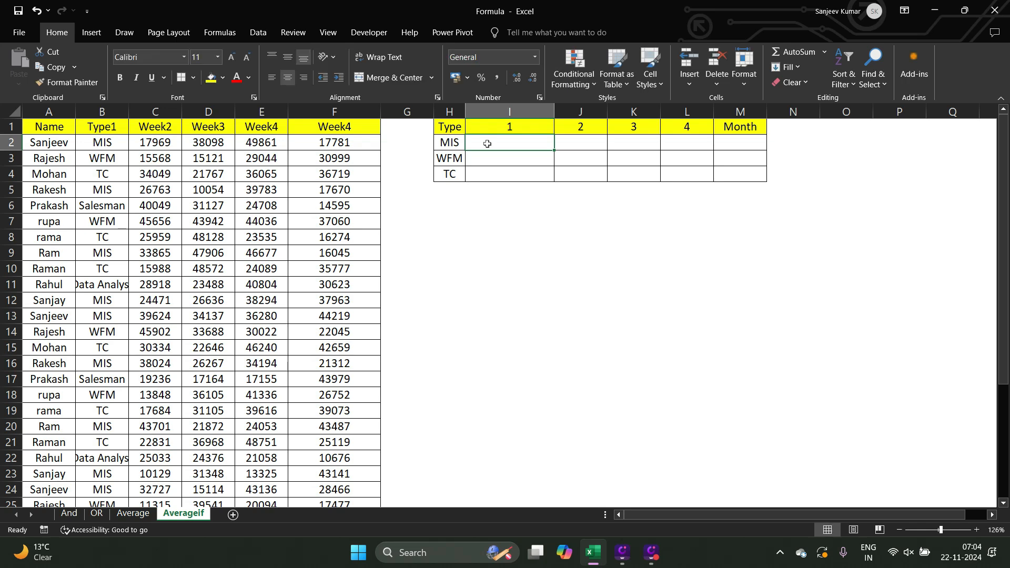
# - Begin an AVERAGEIF formula in the empty cell O1, outside the summary table
pyautogui.press('Down')
pyautogui.press('Up')
pyautogui.press('Up')
pyautogui.press('Right')
pyautogui.press('Right')
pyautogui.press('Right')
pyautogui.press('Right')
pyautogui.press('Right')
pyautogui.press('Right')
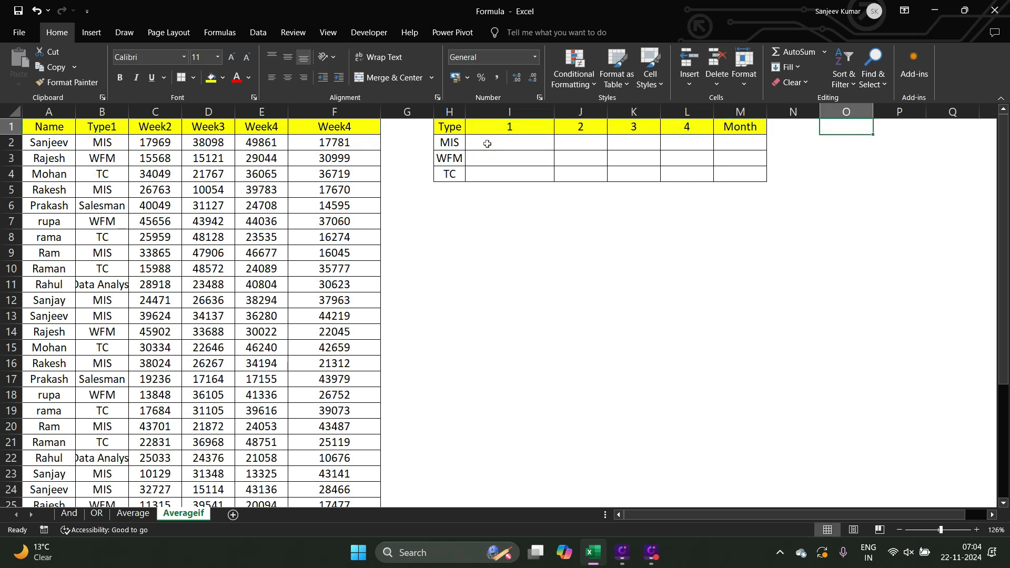
pyautogui.write('=av')
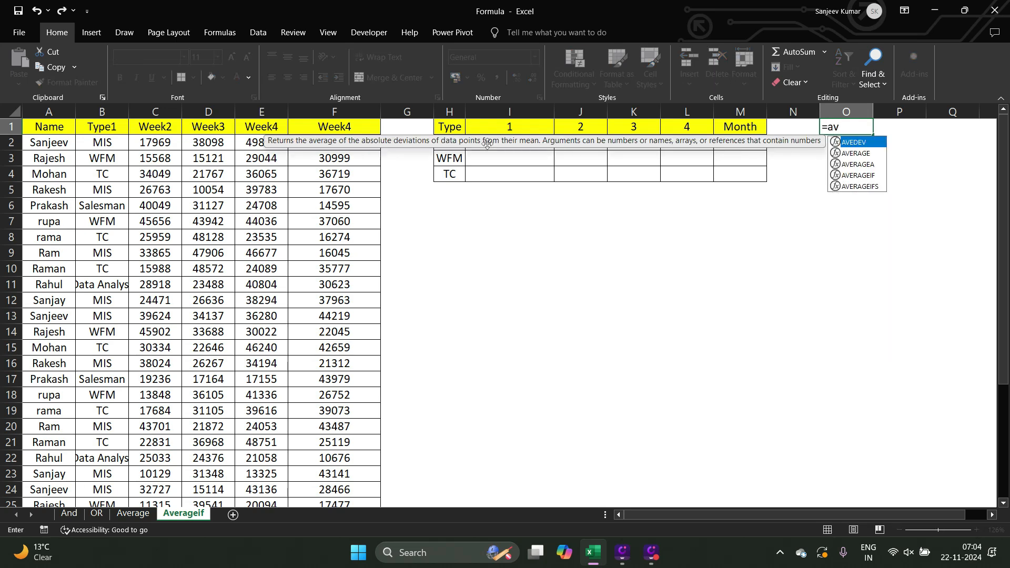
pyautogui.press('Down')
pyautogui.press('Down')
pyautogui.press('Down')
pyautogui.press('Tab')
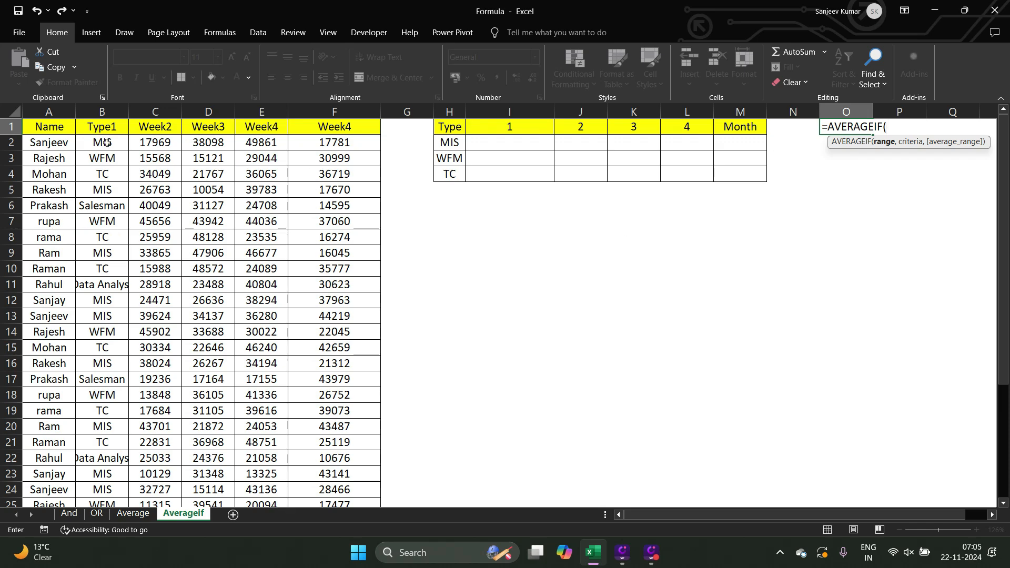
# - Complete the AVERAGEIF formula with range B2:B34, criteria H2 and average range C2:C34
pyautogui.click(103, 142)
pyautogui.hotkey('ctrl', 'shift', 'Down')
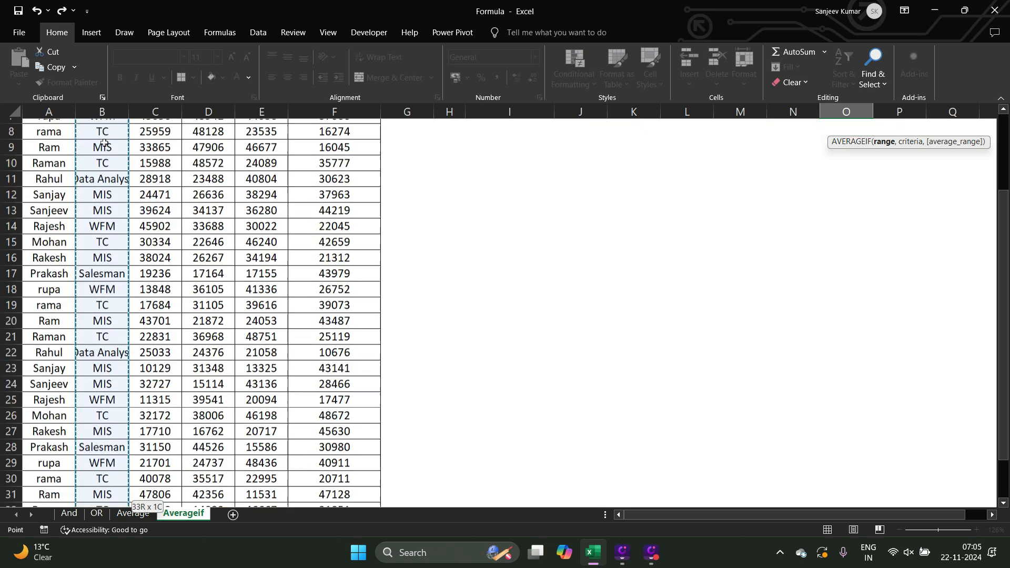
pyautogui.write(',')
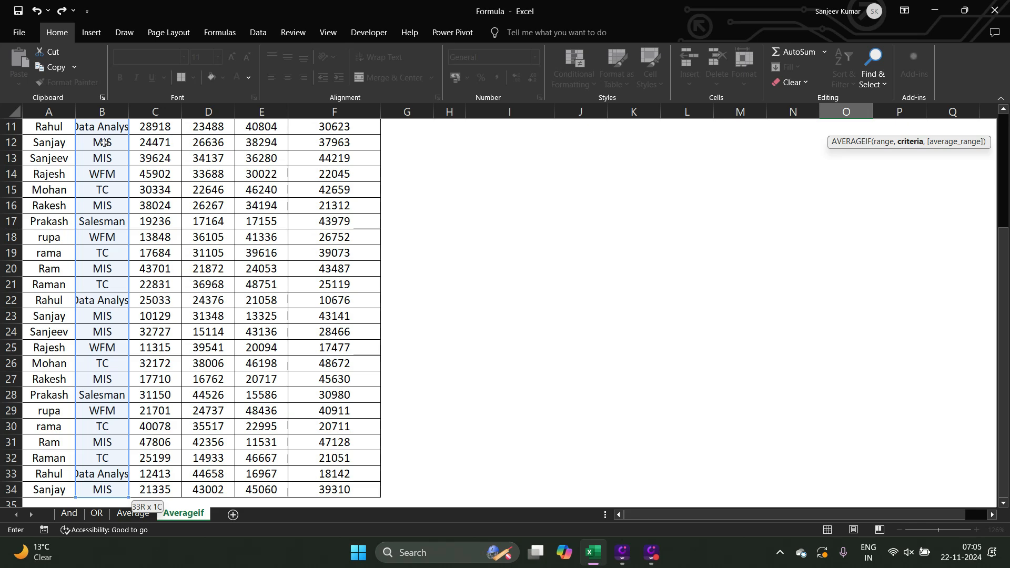
pyautogui.moveTo(1004, 253); pyautogui.dragTo(1004, 132)
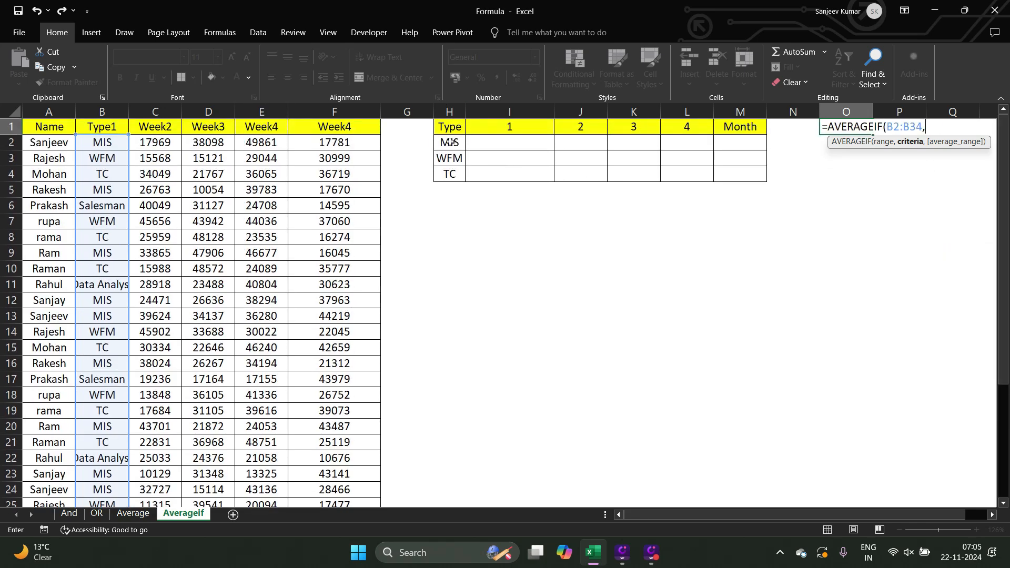
pyautogui.click(451, 142)
pyautogui.write(',')
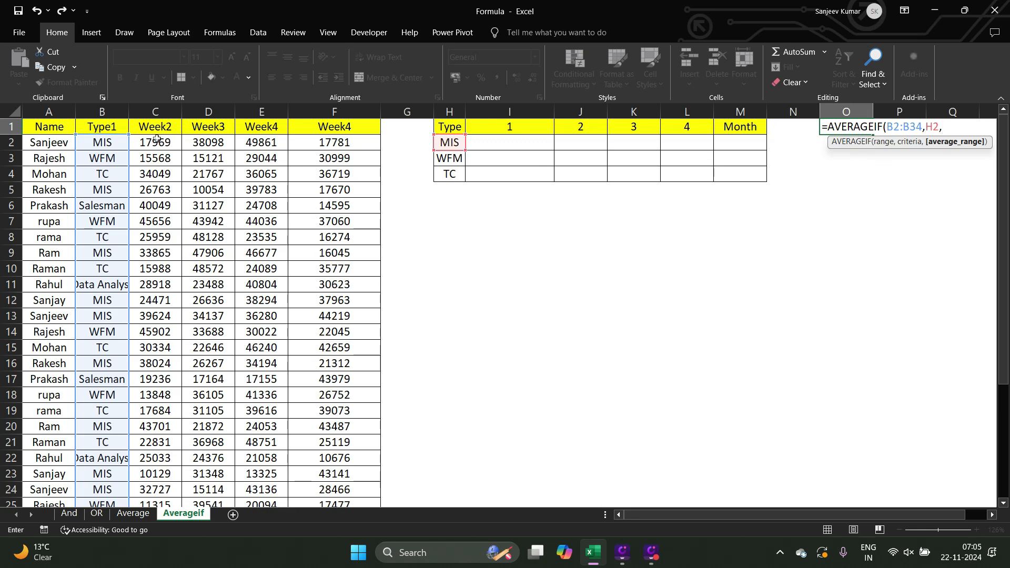
pyautogui.click(155, 141)
pyautogui.hotkey('ctrl', 'shift', 'Down')
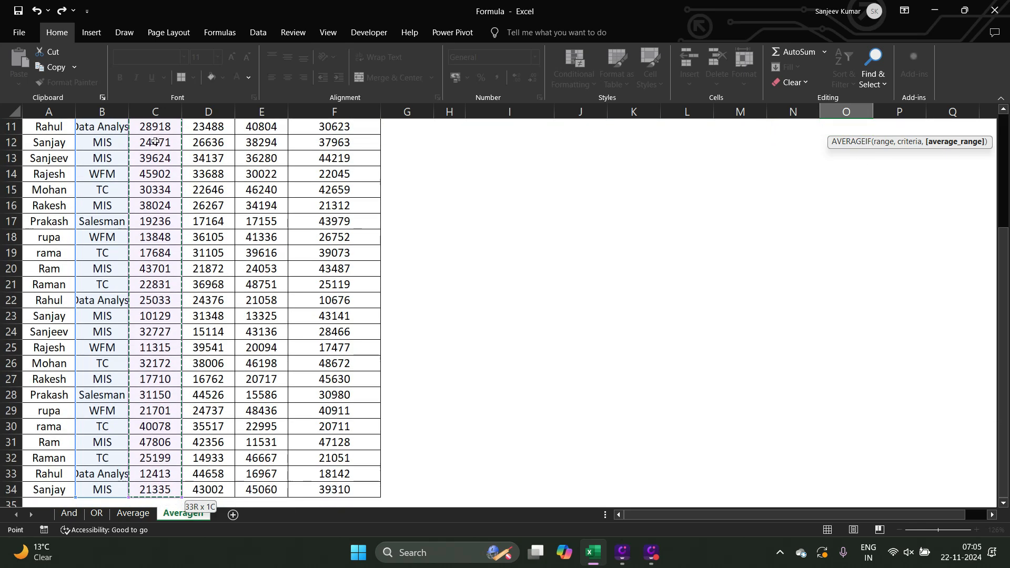
pyautogui.hotkey('ctrl', 'Return')
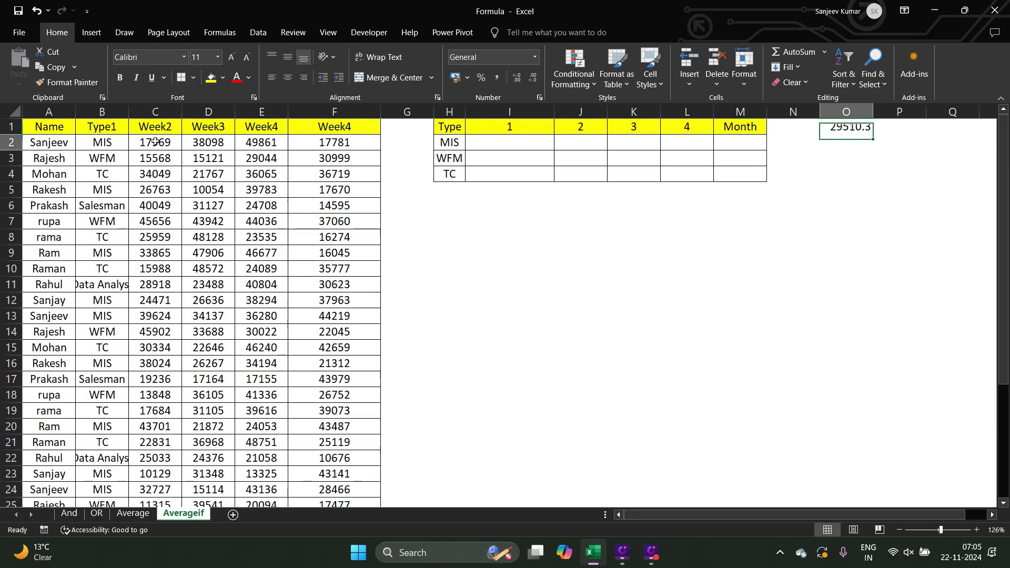
pyautogui.press('Down')
pyautogui.press('Left')
pyautogui.press('Left')
pyautogui.press('Left')
pyautogui.press('Left')
pyautogui.press('Left')
pyautogui.press('Left')
pyautogui.press('Right')
pyautogui.press('Right')
pyautogui.press('Right')
pyautogui.press('Right')
pyautogui.press('Right')
pyautogui.press('Right')
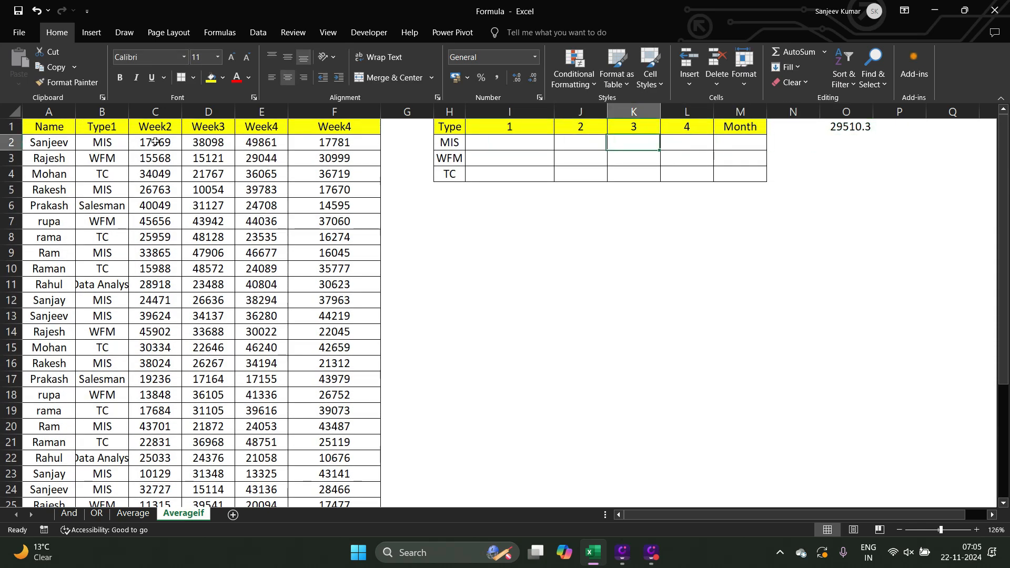
# - Move the AVERAGEIF formula from O1 to I2, the MIS cell for week 1, and check its references
pyautogui.press('Up')
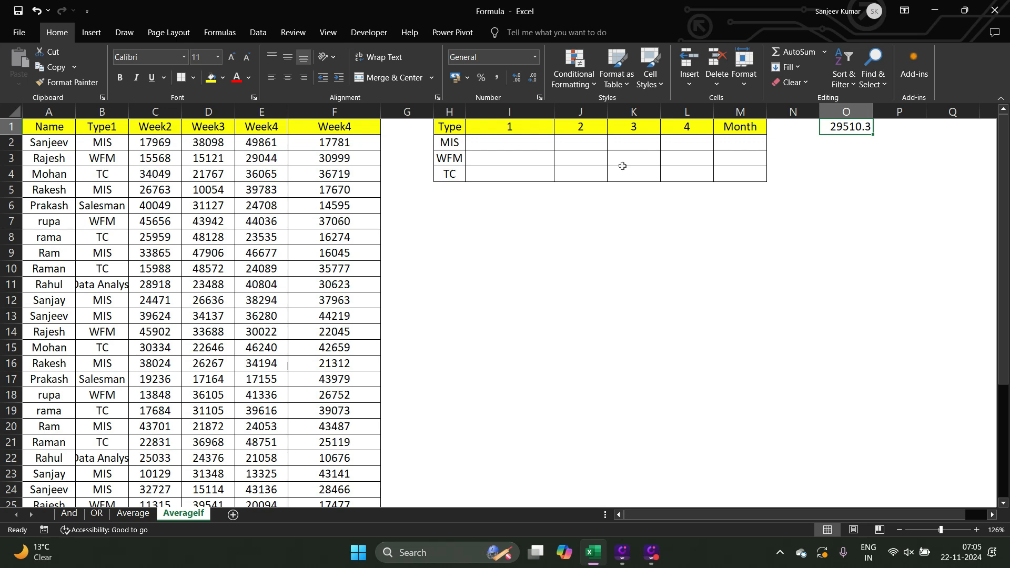
pyautogui.hotkey('ctrl', 'c')
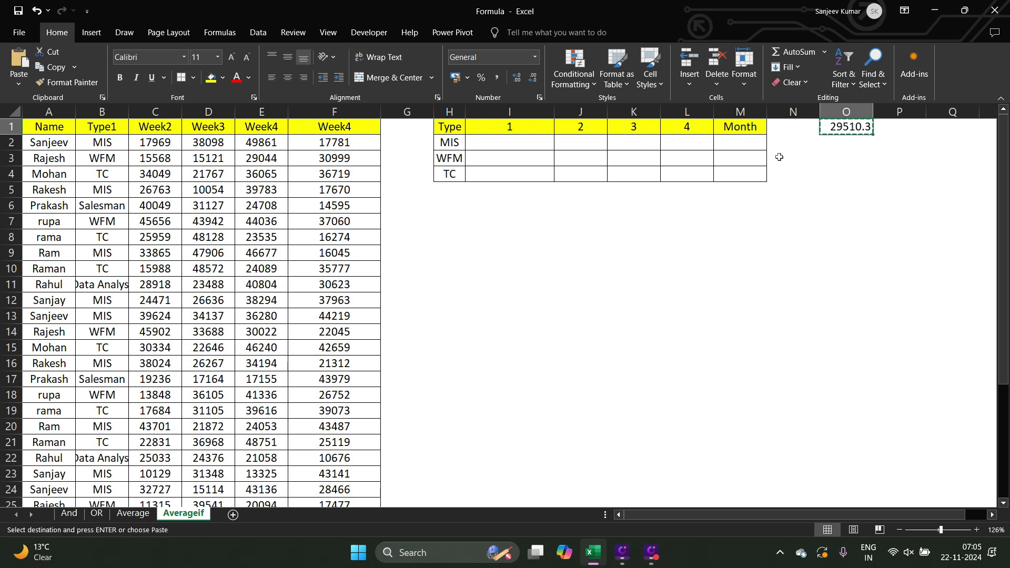
pyautogui.click(497, 142)
pyautogui.press('Return')
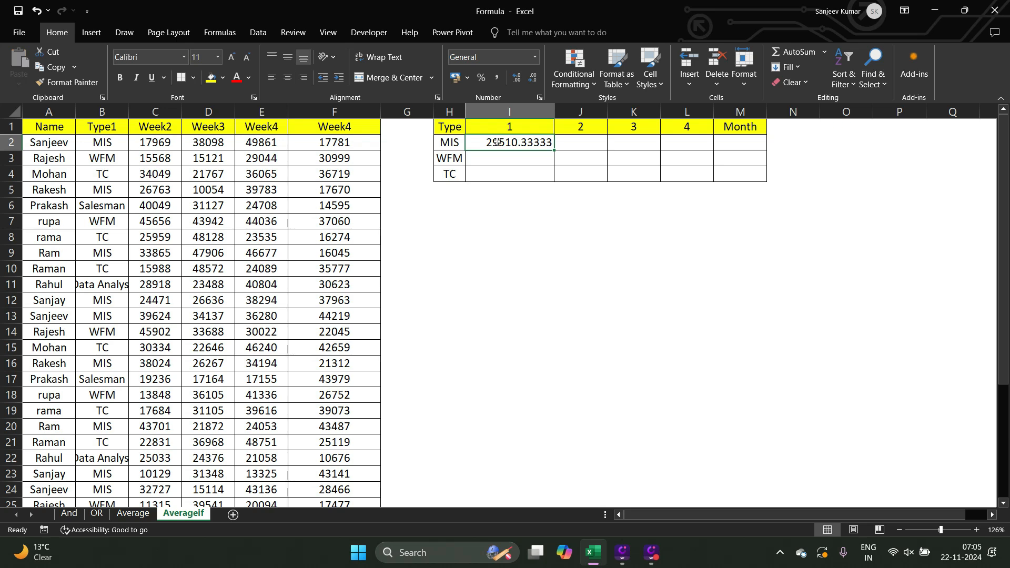
pyautogui.press('F2')
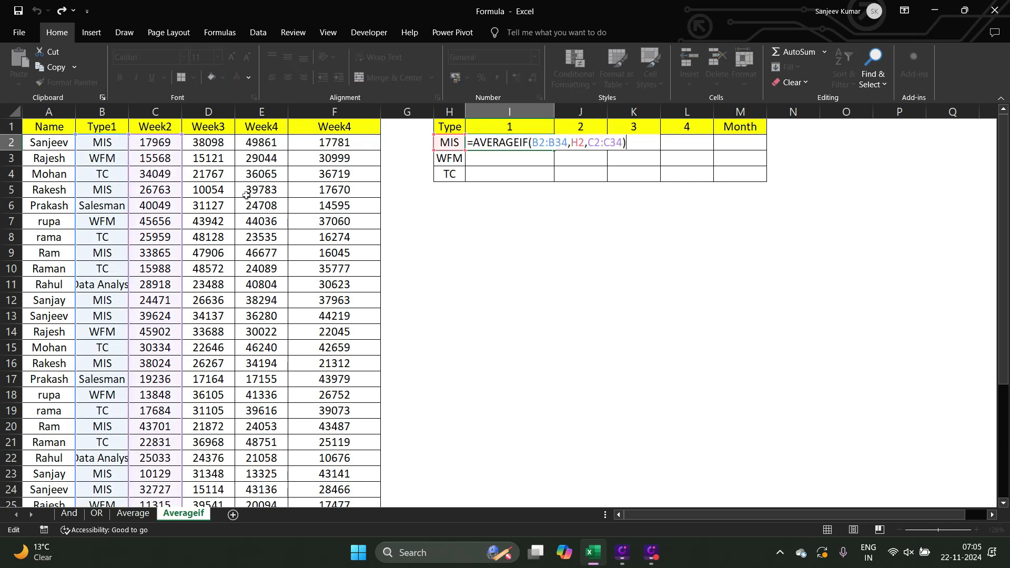
pyautogui.press('Escape')
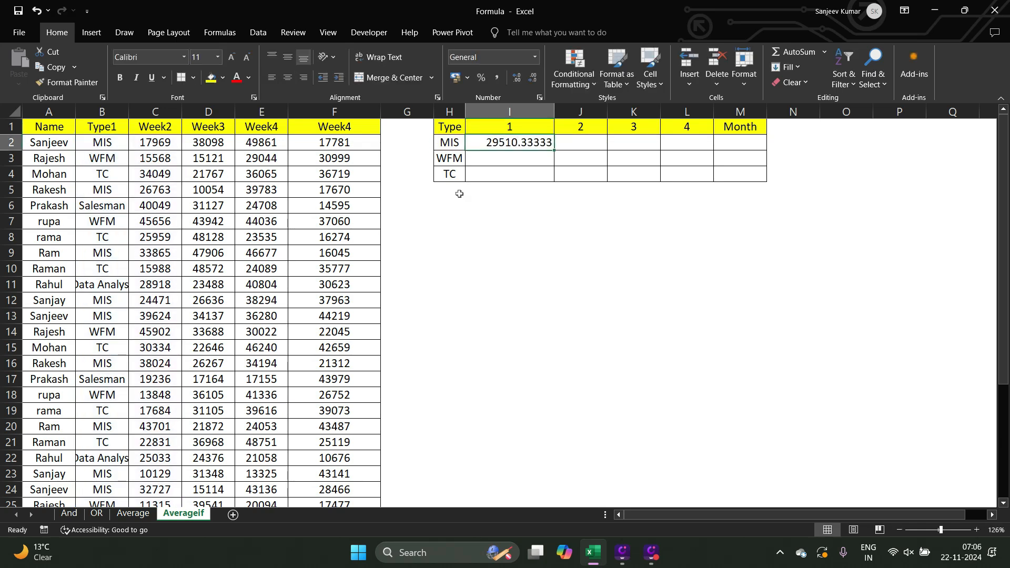
# - Fill the AVERAGEIF formula in I2 down through I4 for the WFM and TC rows
pyautogui.press('Down')
pyautogui.press('Up')
pyautogui.hotkey('shift', 'Down')
pyautogui.hotkey('shift', 'Down')
pyautogui.press('Up')
pyautogui.press('Down')
pyautogui.hotkey('shift', 'Down')
pyautogui.hotkey('shift', 'Down')
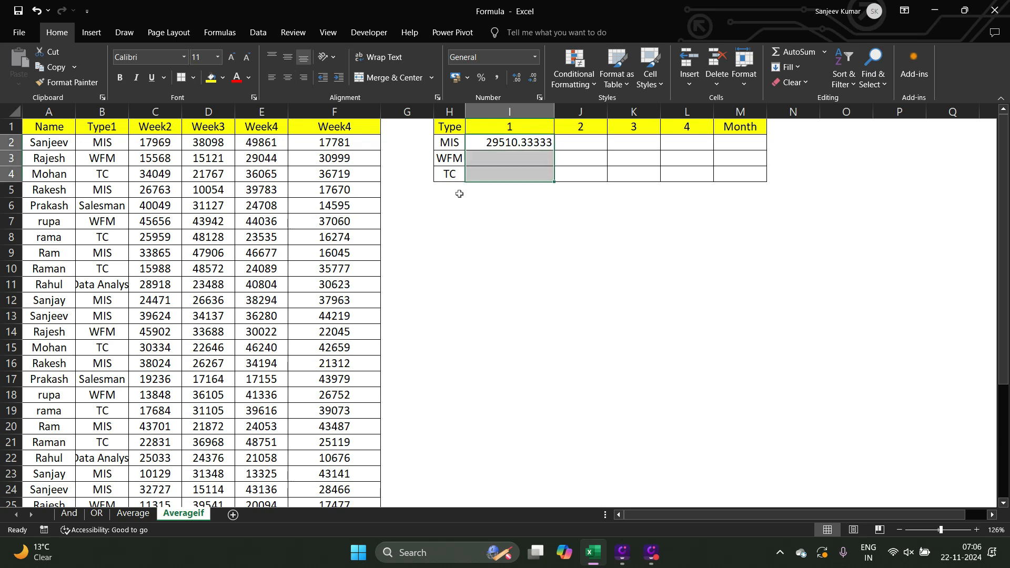
pyautogui.hotkey('ctrl', 'd')
pyautogui.press('Up')
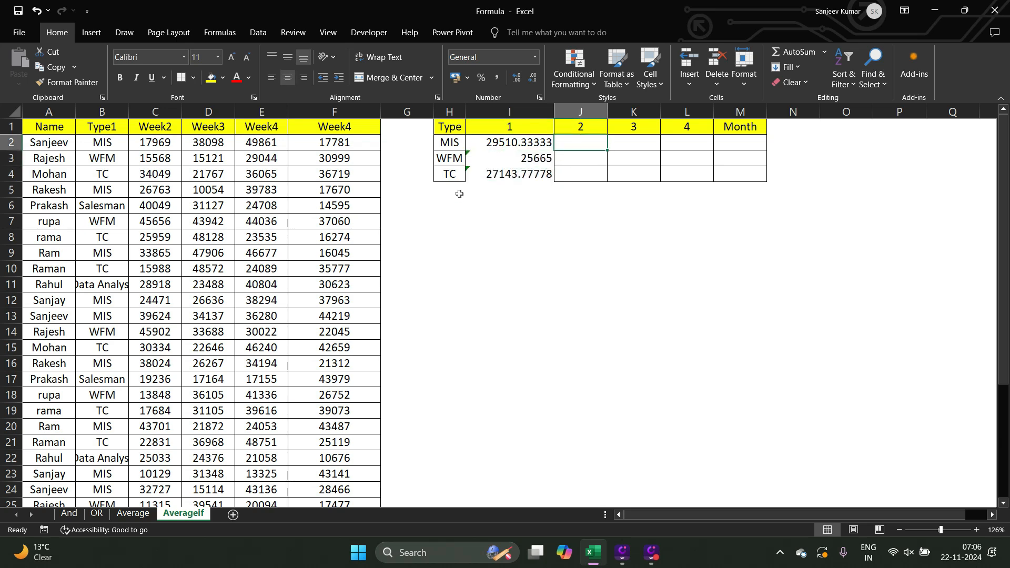
# - Fill the formulas in I2:I4 across to column L for weeks 2, 3 and 4
pyautogui.press('Down')
pyautogui.hotkey('shift', 'Right')
pyautogui.hotkey('shift', 'Right')
pyautogui.press('Down')
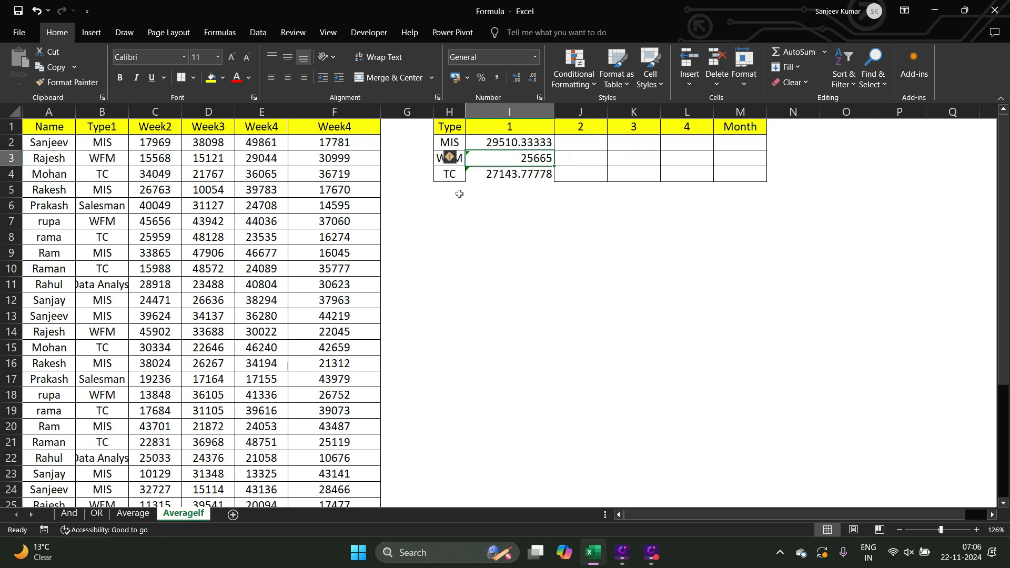
pyautogui.press('Up')
pyautogui.hotkey('shift', 'Down')
pyautogui.hotkey('shift', 'Down')
pyautogui.hotkey('shift', 'Down')
pyautogui.hotkey('shift', 'Right')
pyautogui.hotkey('shift', 'Right')
pyautogui.hotkey('shift', 'Right')
pyautogui.hotkey('shift', 'Right')
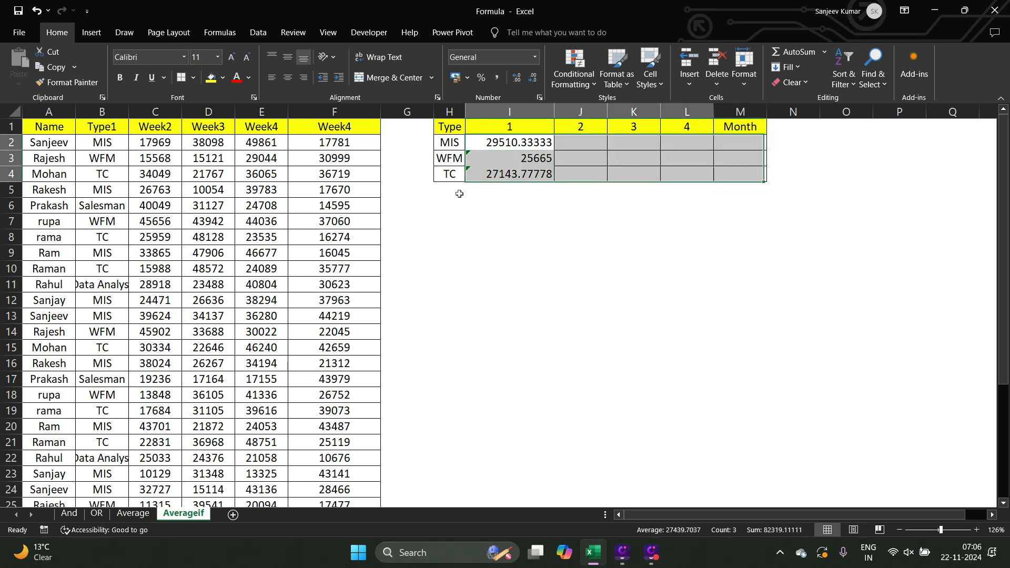
pyautogui.hotkey('shift', 'Left')
pyautogui.hotkey('ctrl', 'q')
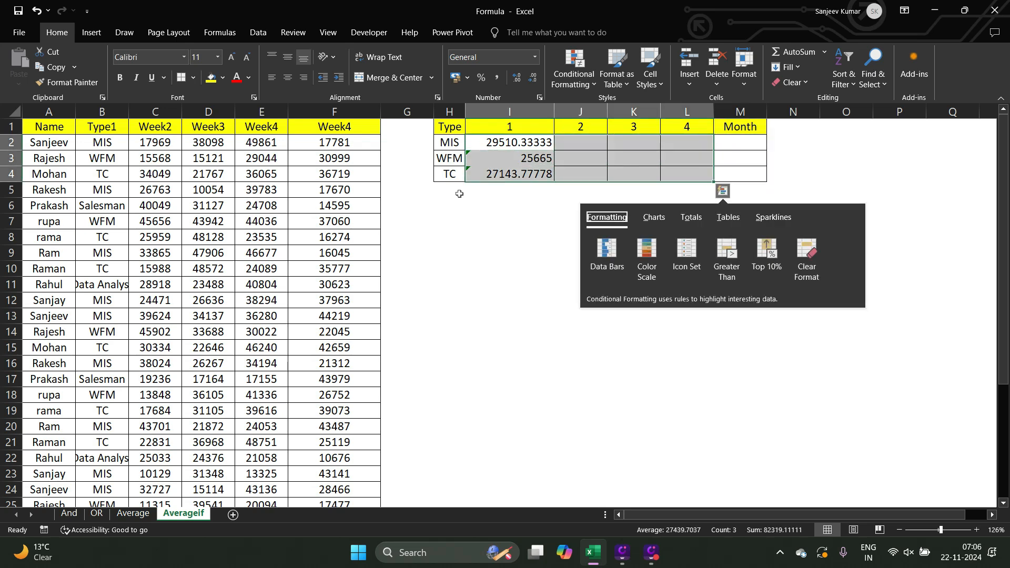
pyautogui.press('Escape')
pyautogui.hotkey('ctrl', 'r')
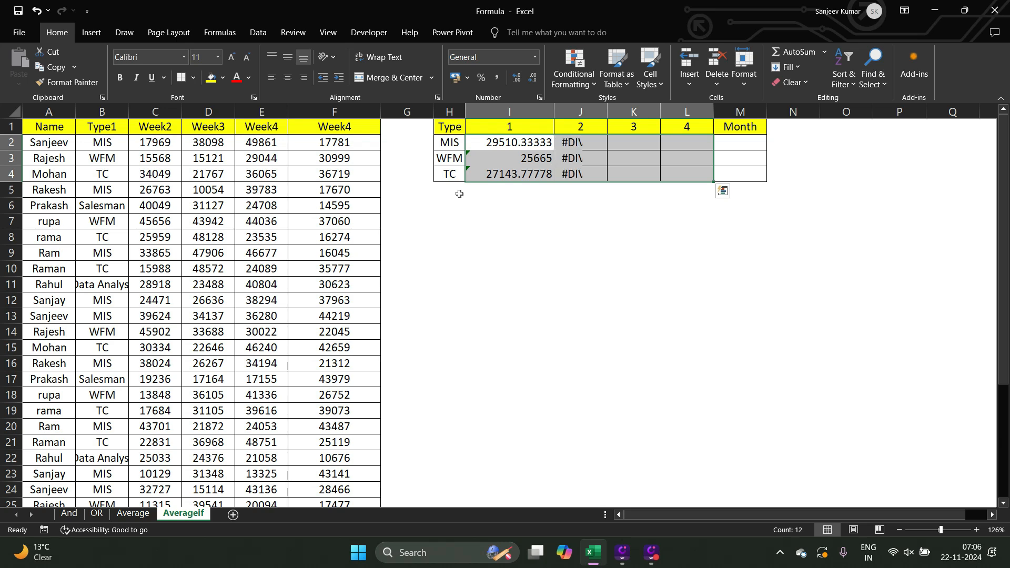
# - Enter an AVERAGE formula over I2:L2 in M2, the Month cell of the MIS row
pyautogui.press('Right')
pyautogui.press('Right')
pyautogui.press('Right')
pyautogui.press('Right')
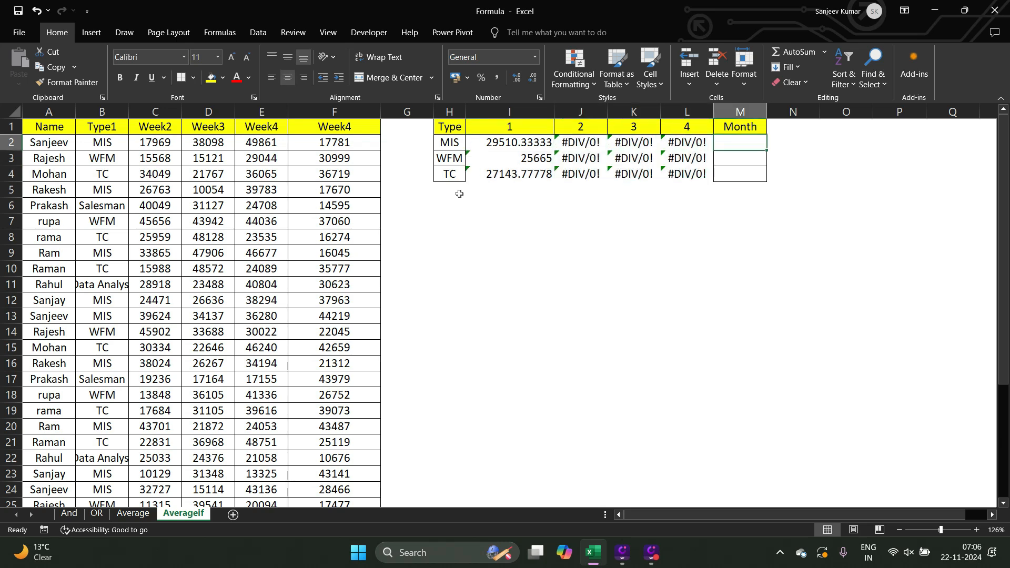
pyautogui.write('=')
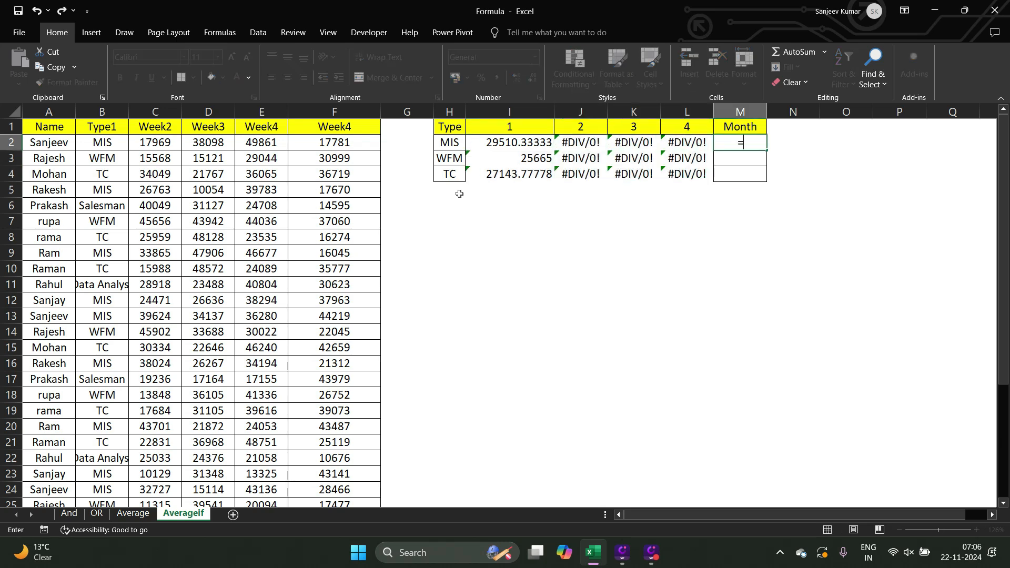
pyautogui.write('aver')
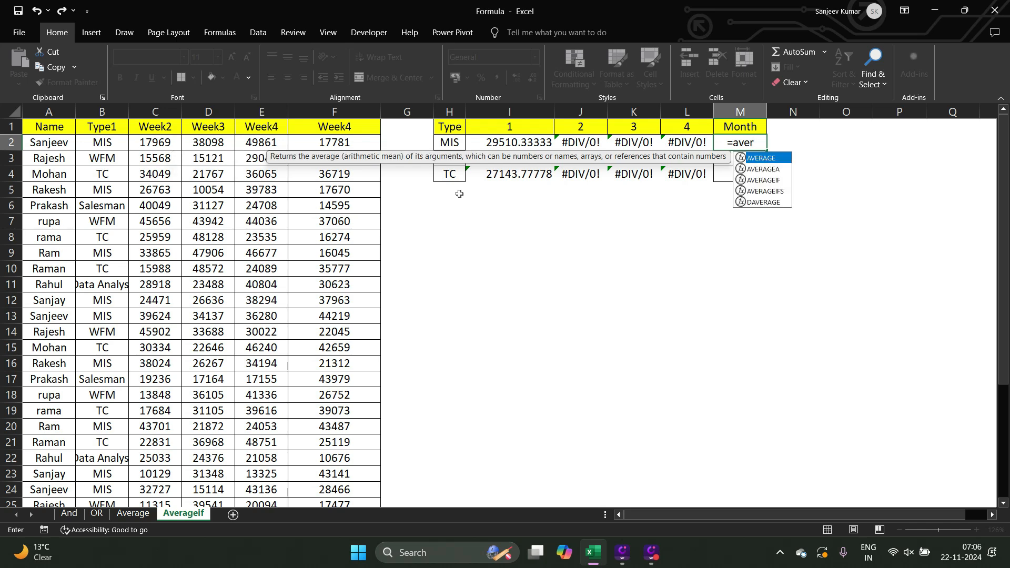
pyautogui.press('Tab')
pyautogui.press('Left')
pyautogui.press('Left')
pyautogui.press('Left')
pyautogui.press('Left')
pyautogui.press('Left')
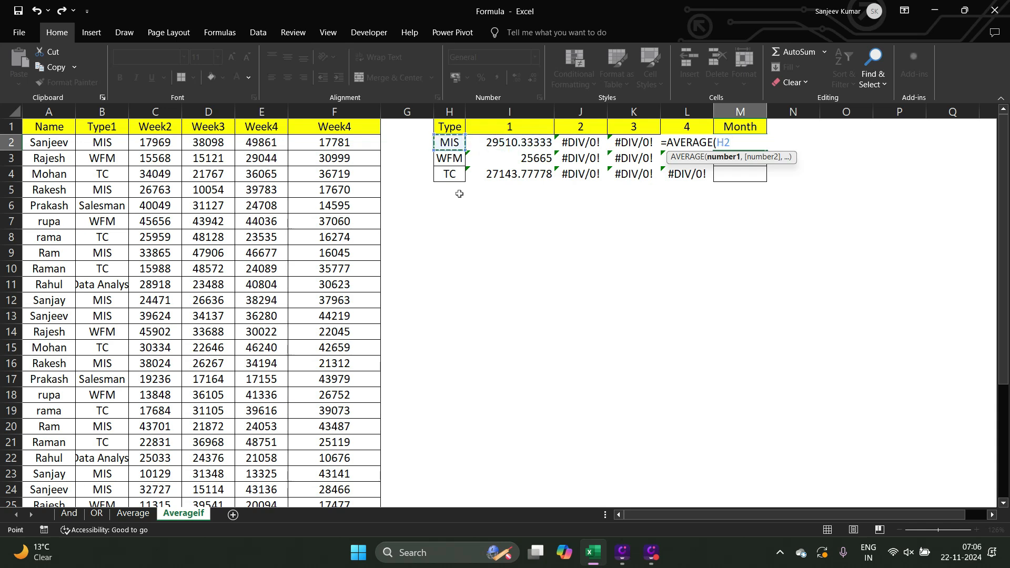
pyautogui.press('Right')
pyautogui.hotkey('shift', 'Right')
pyautogui.hotkey('shift', 'Right')
pyautogui.hotkey('shift', 'Right')
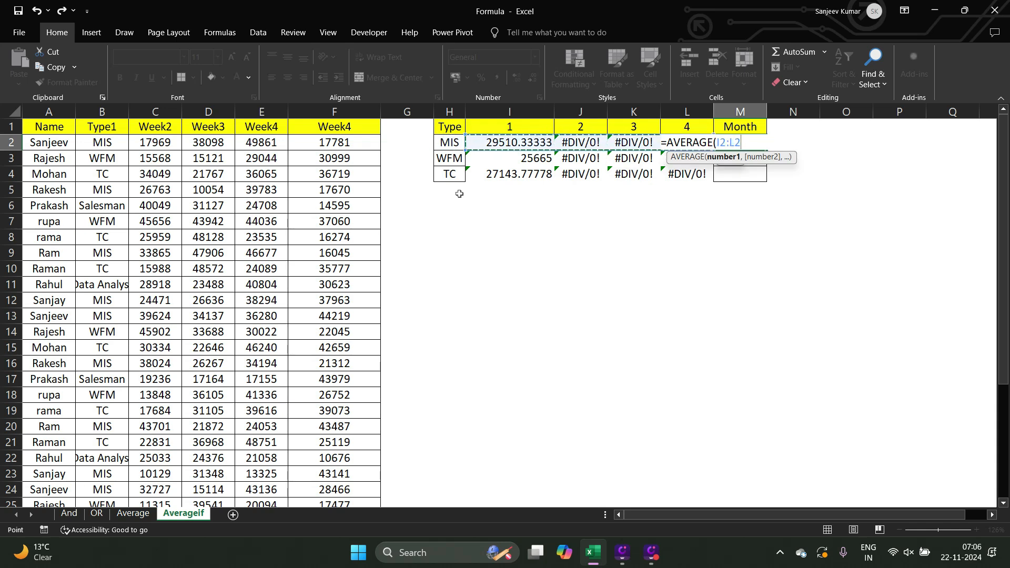
pyautogui.press('Return')
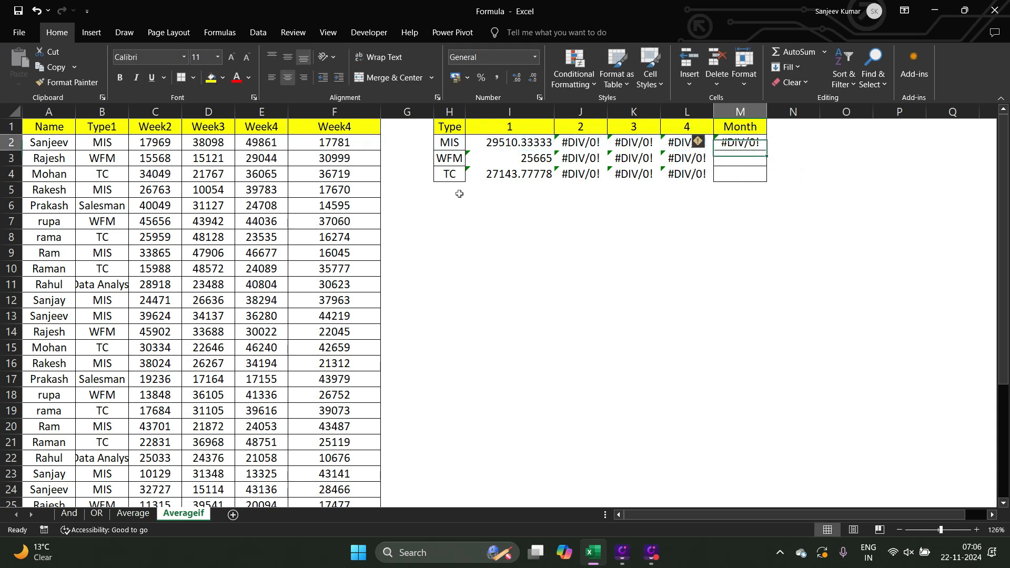
# - Fill the AVERAGE formula in M2 down through M4 for the WFM and TC rows
pyautogui.press('Up')
pyautogui.hotkey('shift', 'Down')
pyautogui.hotkey('shift', 'Down')
pyautogui.press('F2')
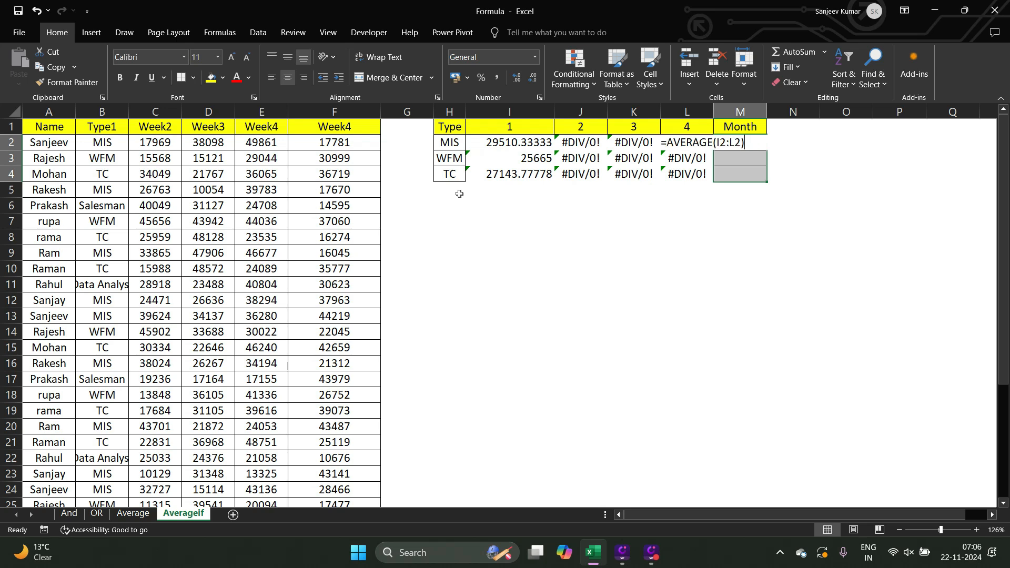
pyautogui.press('Escape')
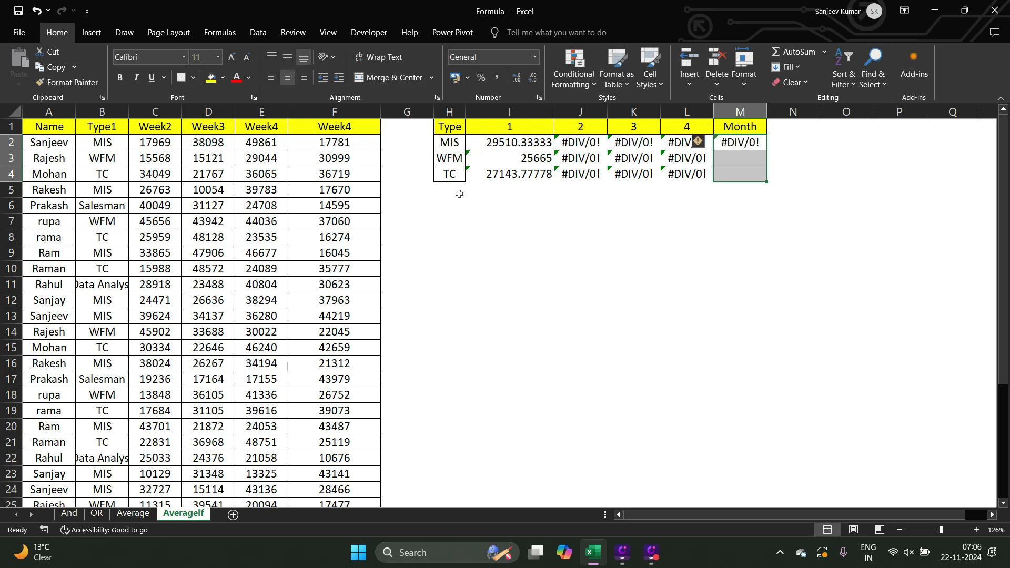
pyautogui.hotkey('ctrl', 'd')
# - Examine the ranges and criteria cell referenced by the AVERAGEIF formula in I2
pyautogui.press('Left')
pyautogui.press('Left')
pyautogui.press('Left')
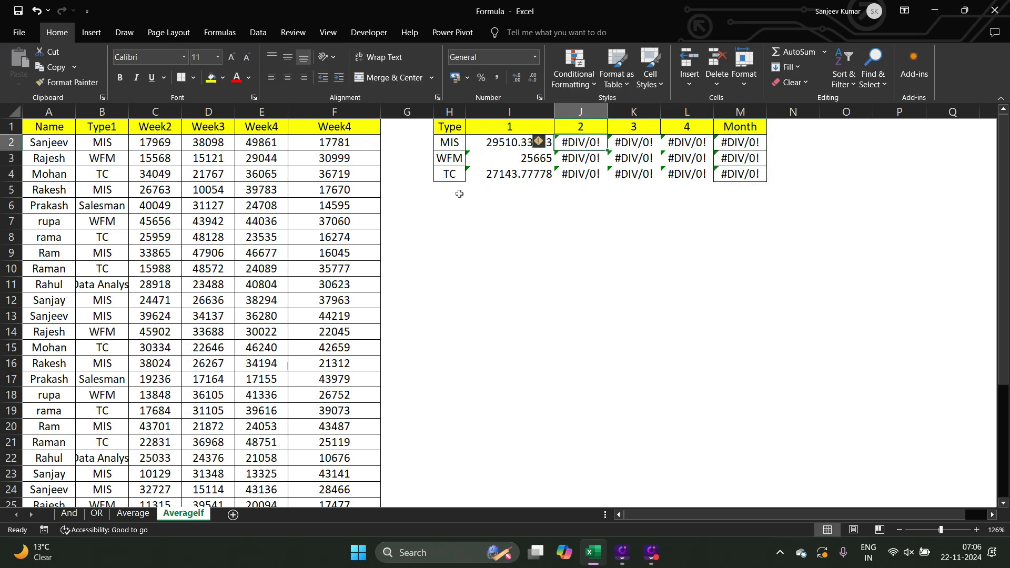
pyautogui.press('Left')
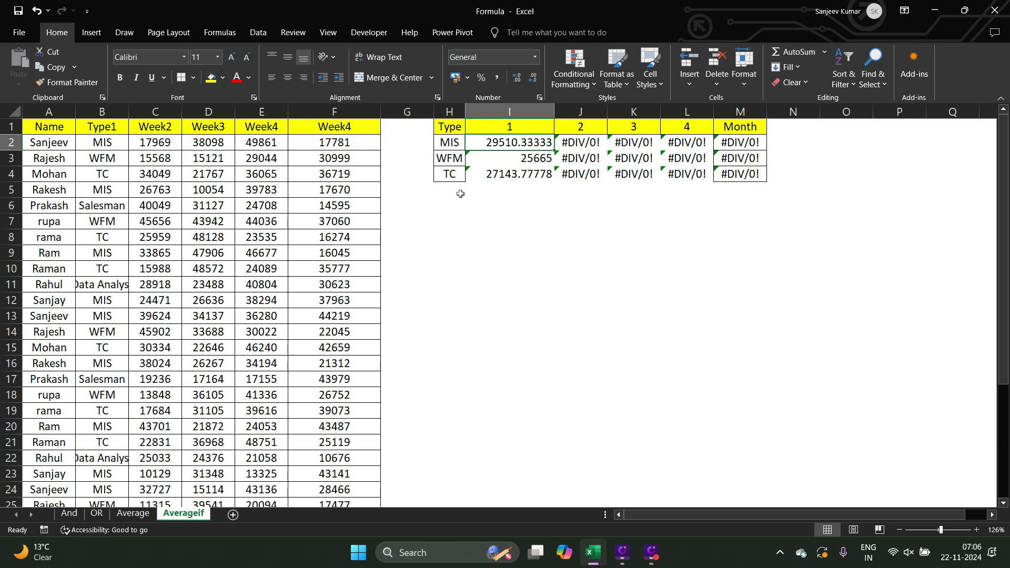
pyautogui.doubleClick(548, 146)
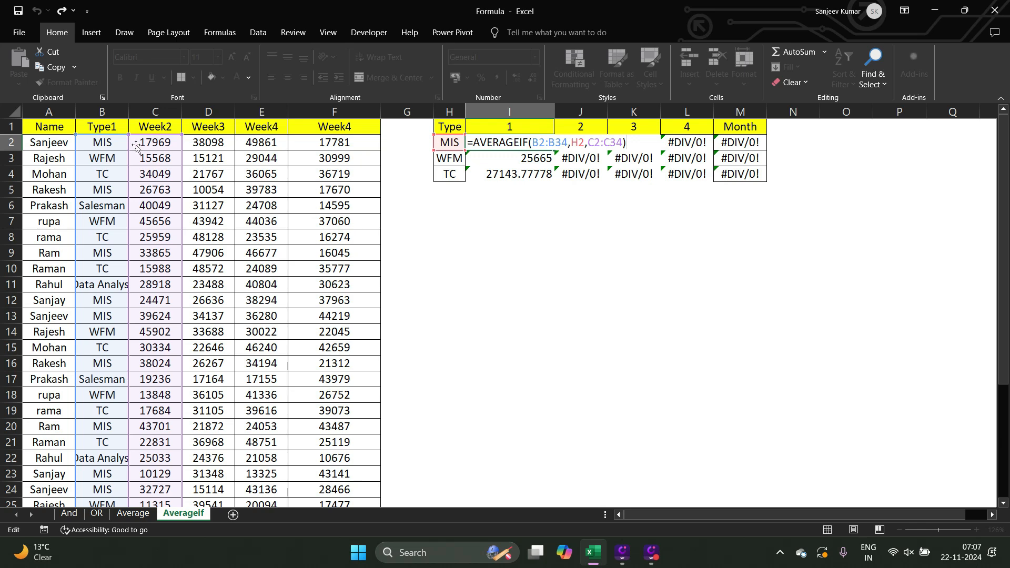
pyautogui.press('Tab')
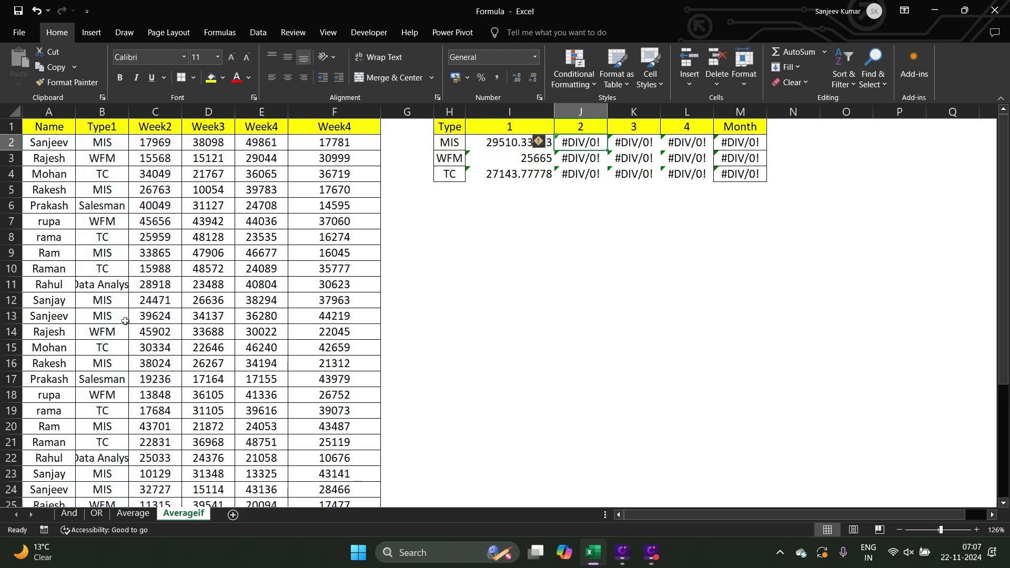
# - Redirect the criteria of the AVERAGEIF formula in J2 to H2 and its criteria range to B2:B34
pyautogui.press('F2')
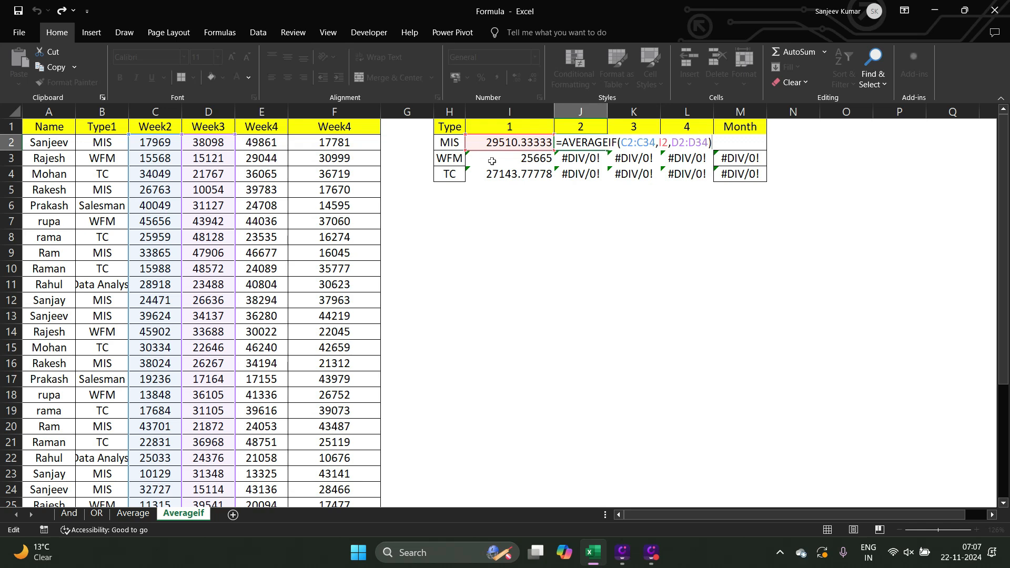
pyautogui.moveTo(471, 152)
pyautogui.mouseDown()
pyautogui.moveTo(441, 152)
pyautogui.moveTo(451, 152)
pyautogui.mouseUp()
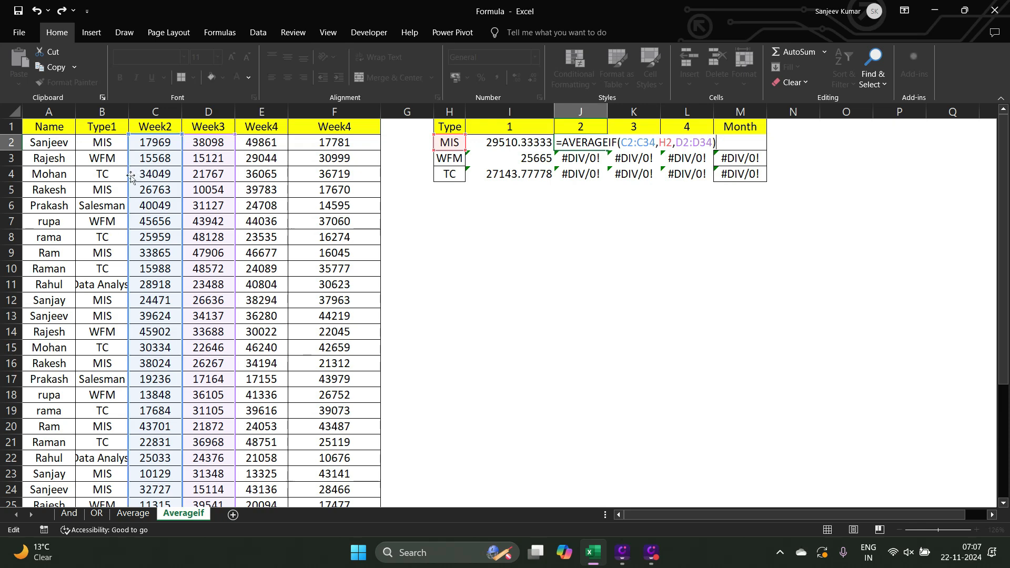
pyautogui.moveTo(131, 178); pyautogui.dragTo(106, 174)
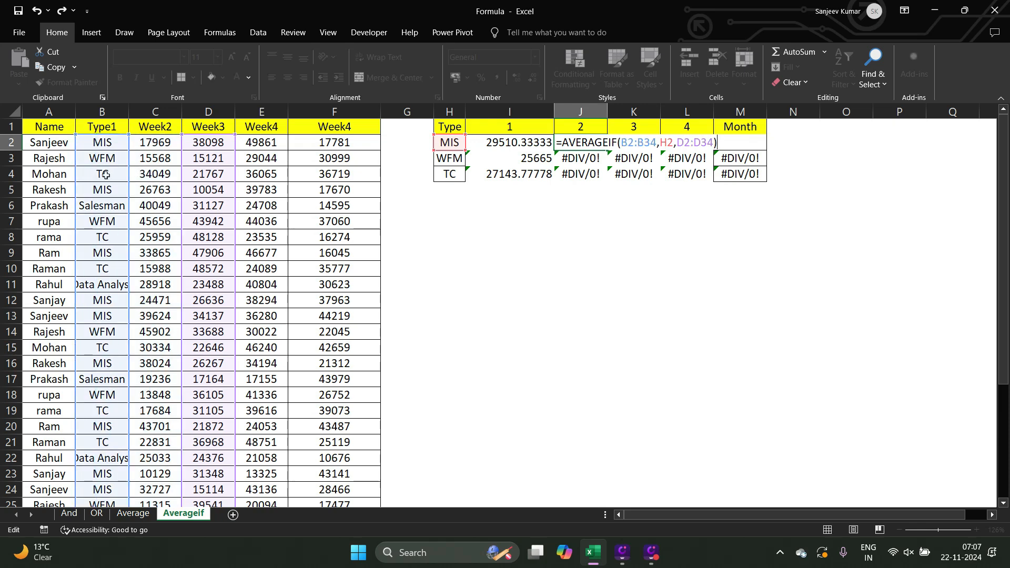
pyautogui.press('Return')
# - Copy the corrected formula from J2 to J3 and check which cells the copy references
pyautogui.press('Up')
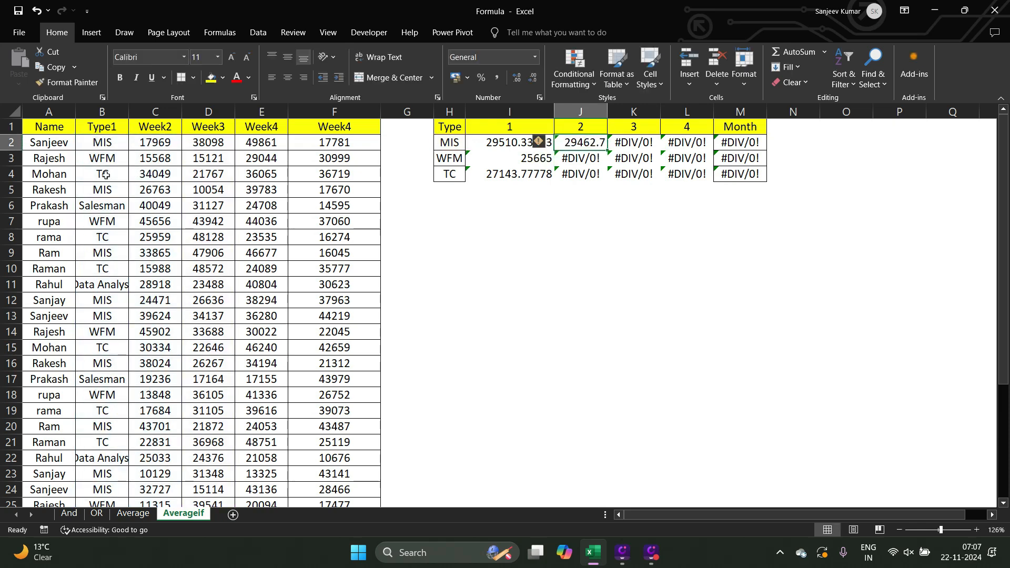
pyautogui.hotkey('ctrl', 'c')
pyautogui.press('Down')
pyautogui.press('Return')
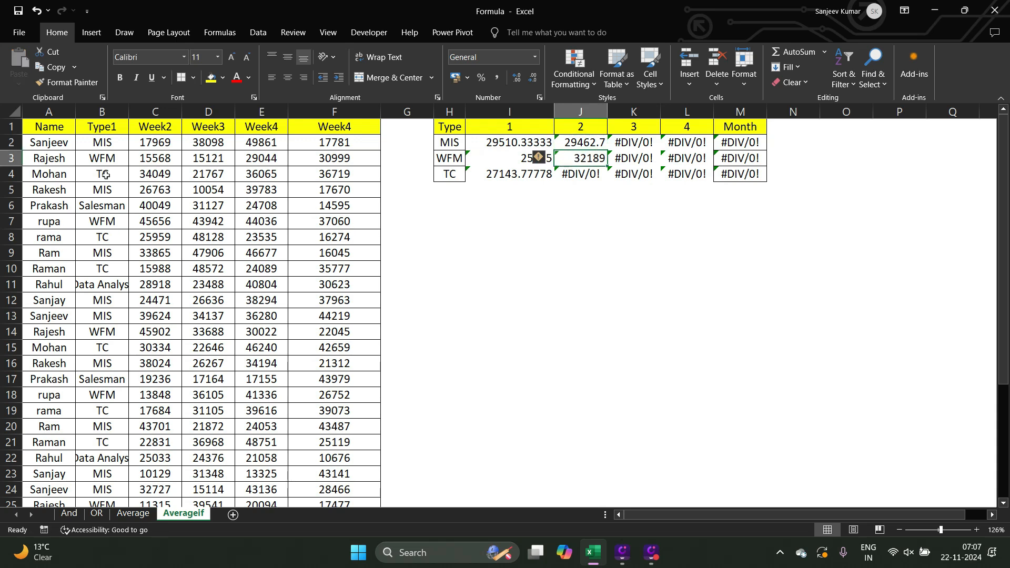
pyautogui.press('F2')
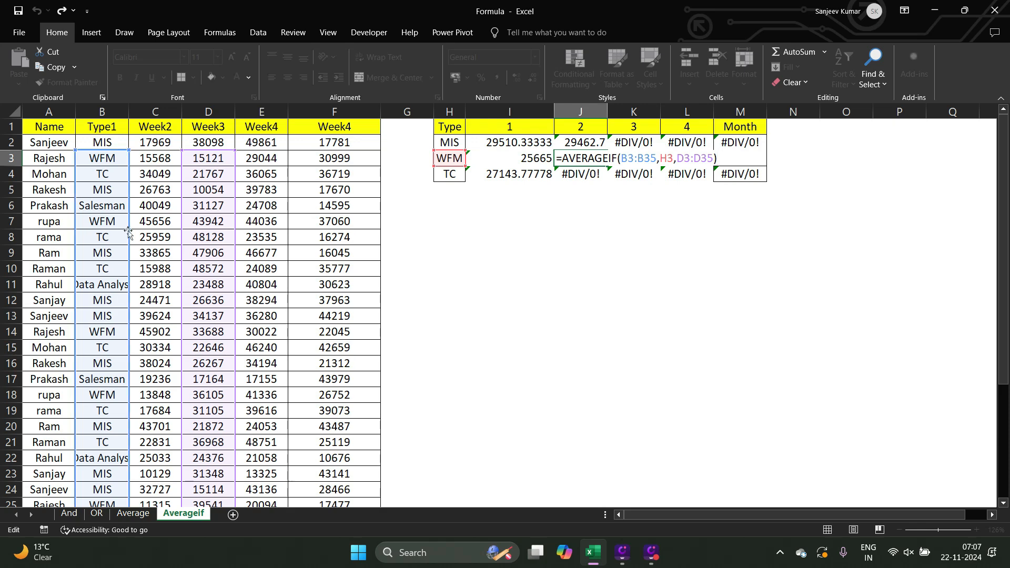
pyautogui.press('Escape')
# - Make the criteria range in the I2 AVERAGEIF formula fully absolute as $B$2:$B$34
pyautogui.press('Up')
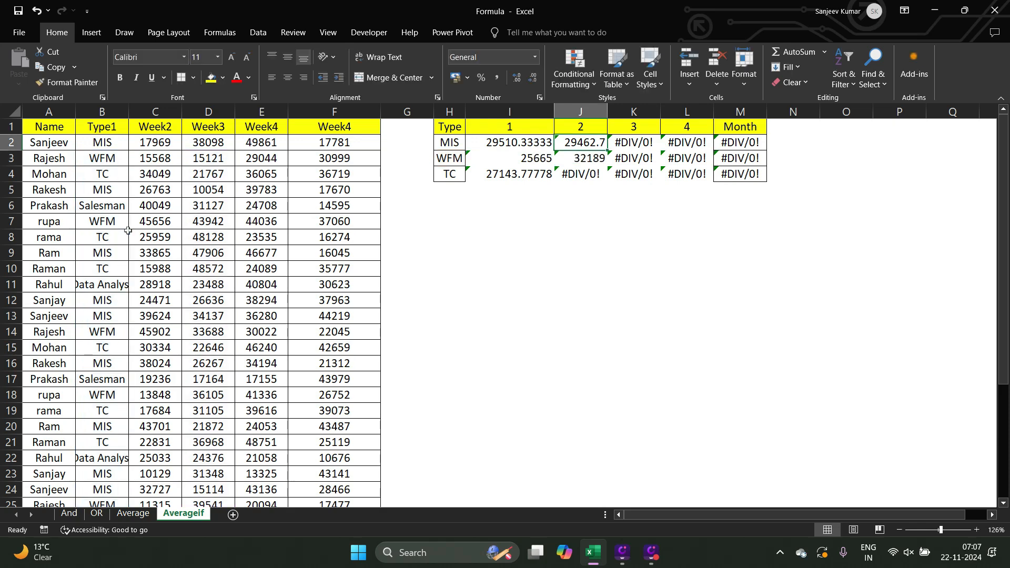
pyautogui.press('Left')
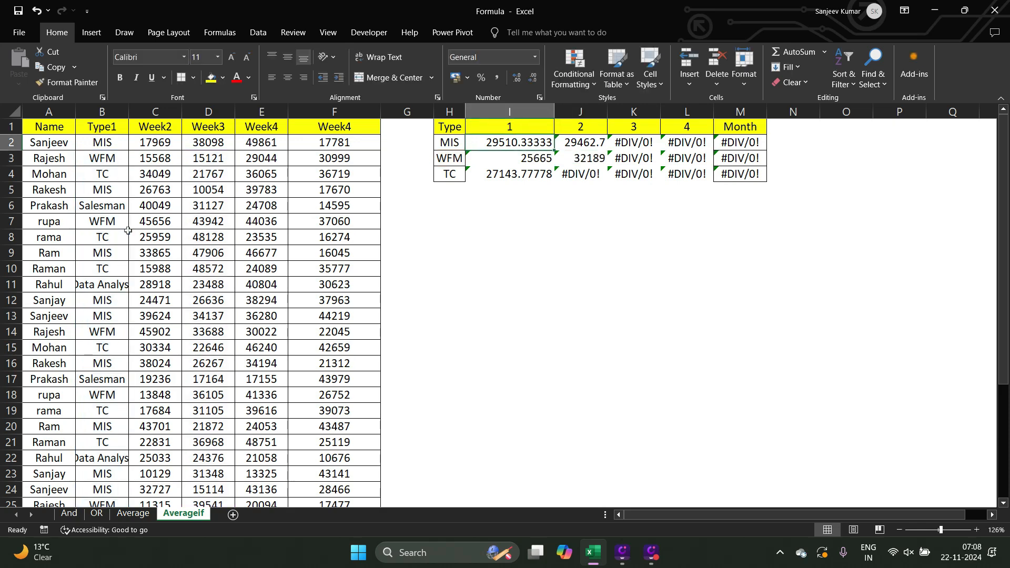
pyautogui.press('F2')
pyautogui.press('Escape')
pyautogui.press('F2')
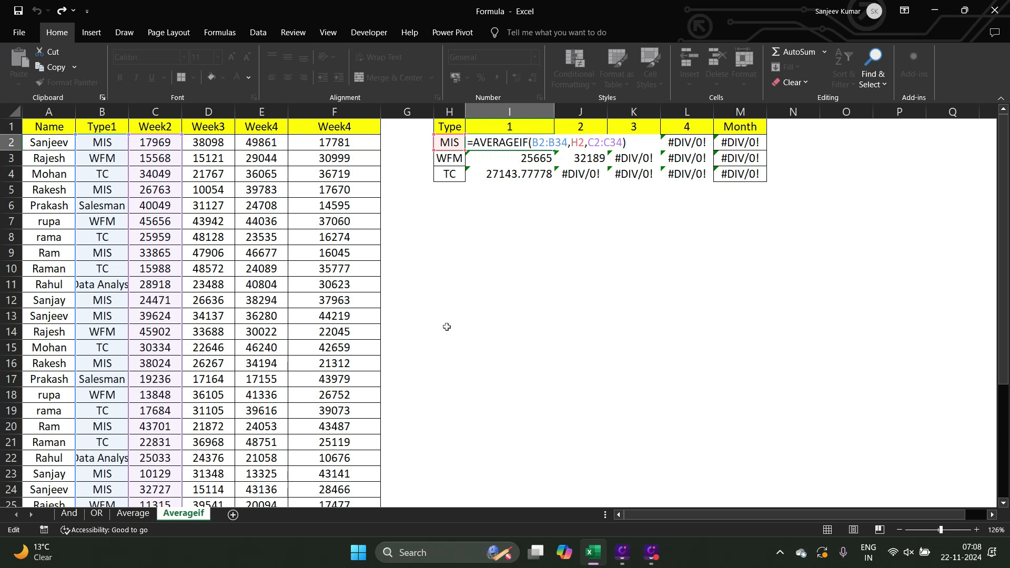
pyautogui.click(533, 142)
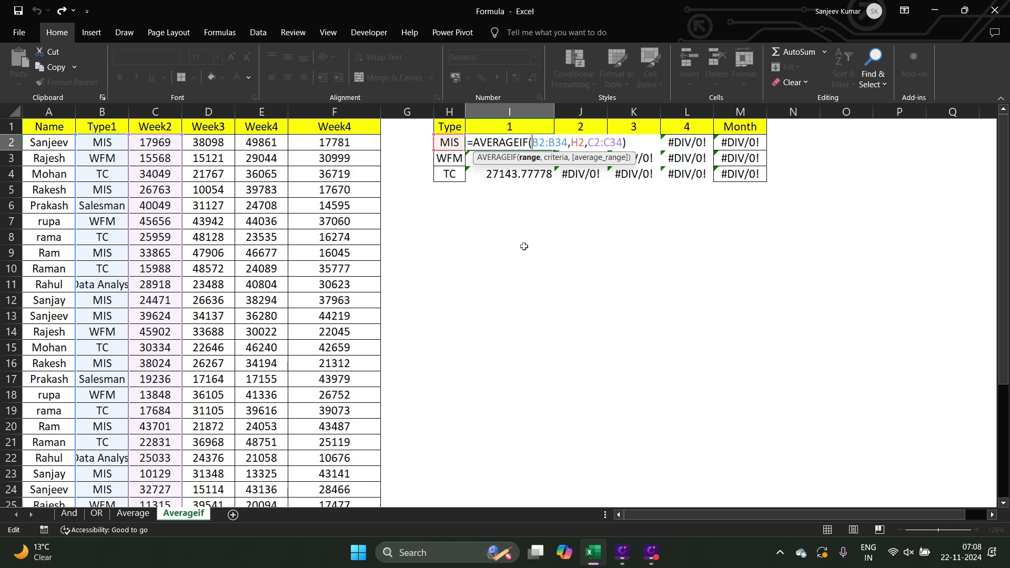
pyautogui.hotkey('shift', 'Right')
pyautogui.hotkey('shift', 'Right')
pyautogui.hotkey('shift', 'Right')
pyautogui.hotkey('shift', 'Right')
pyautogui.hotkey('shift', 'Right')
pyautogui.hotkey('shift', 'Right')
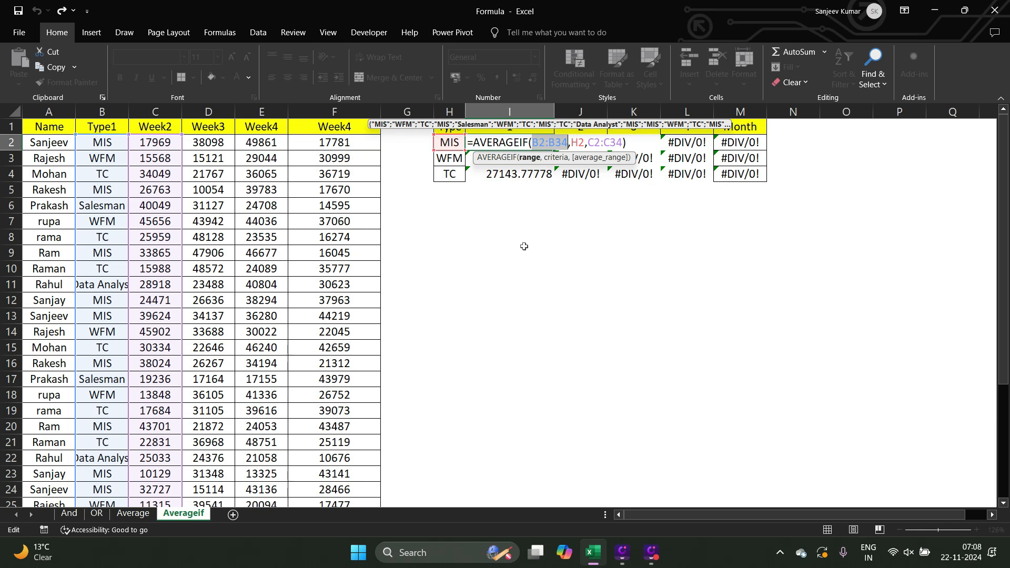
pyautogui.press('F4')
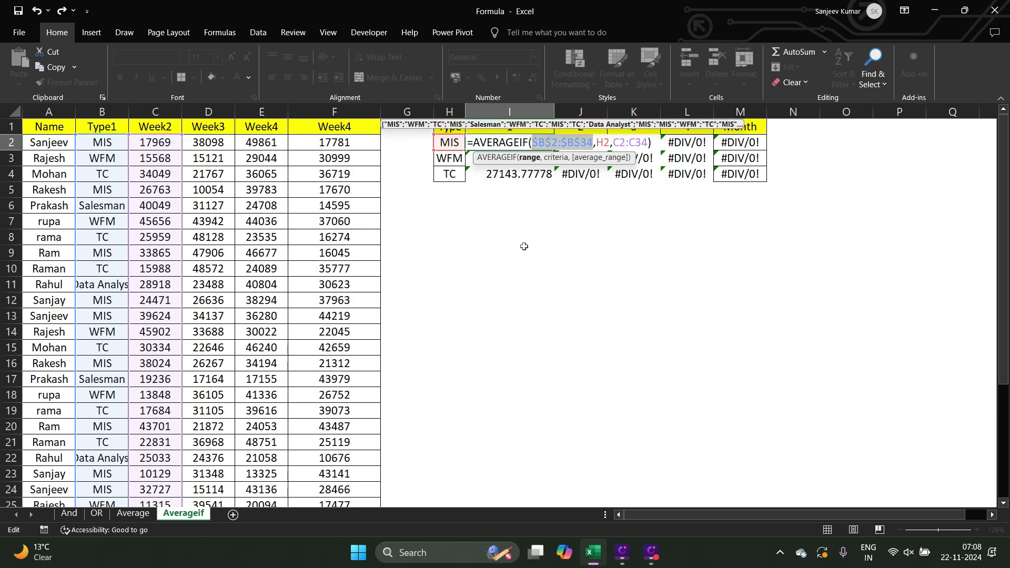
# - Lock the column of the criteria reference in the I2 formula as $H2
pyautogui.press('Right')
pyautogui.press('Right')
pyautogui.press('Right')
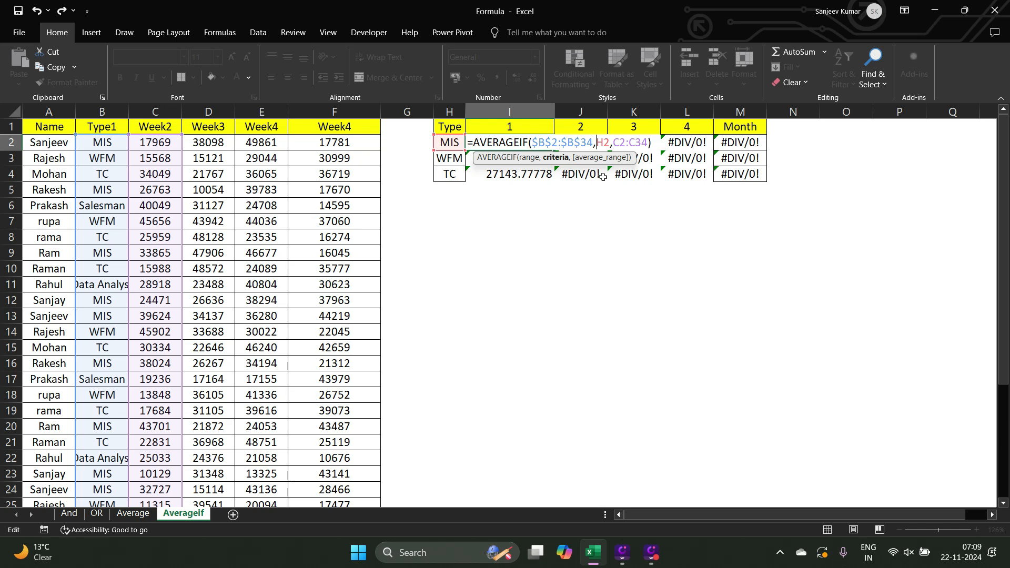
pyautogui.write('$')
pyautogui.press('Return')
# - Lock the rows of the average range in the I2 formula as C$2:C$34
pyautogui.press('Up')
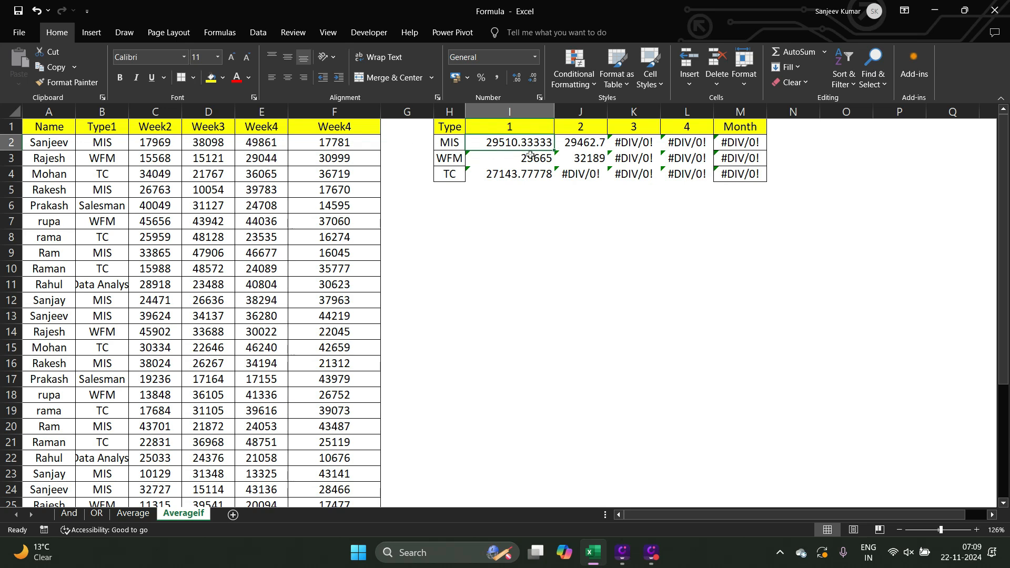
pyautogui.press('F2')
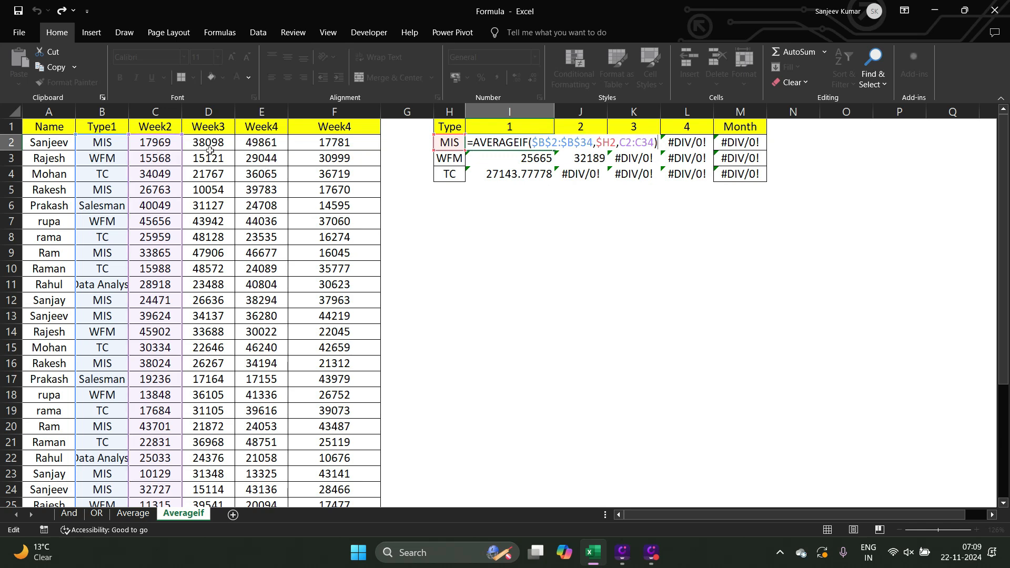
pyautogui.click(625, 141)
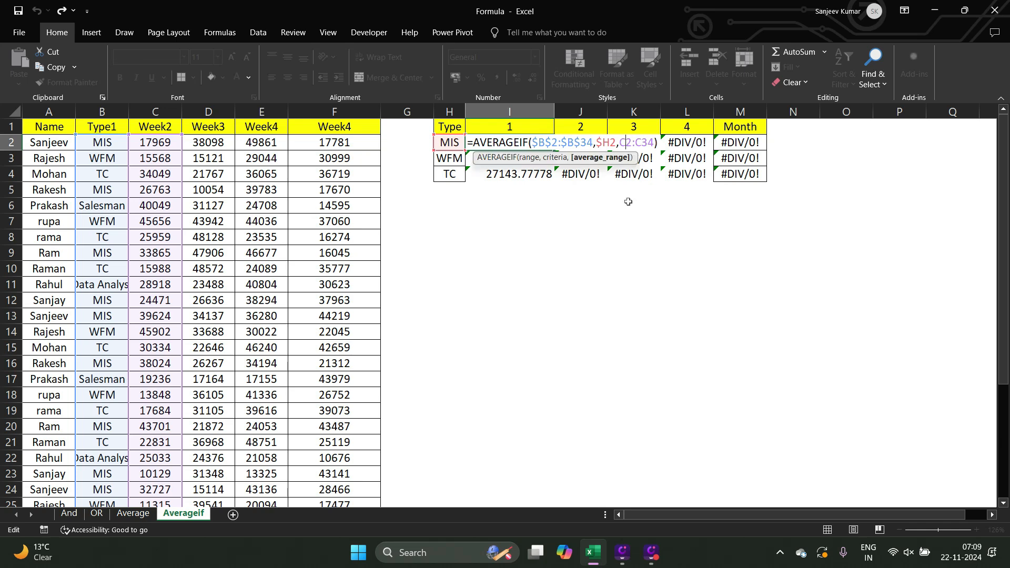
pyautogui.write('$2:C')
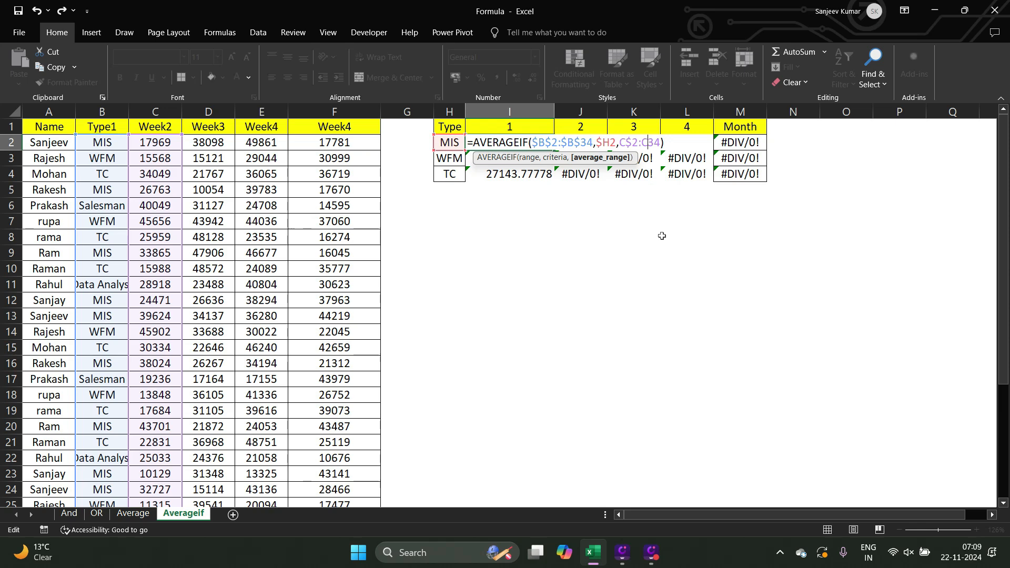
pyautogui.write('#')
pyautogui.press('Return')
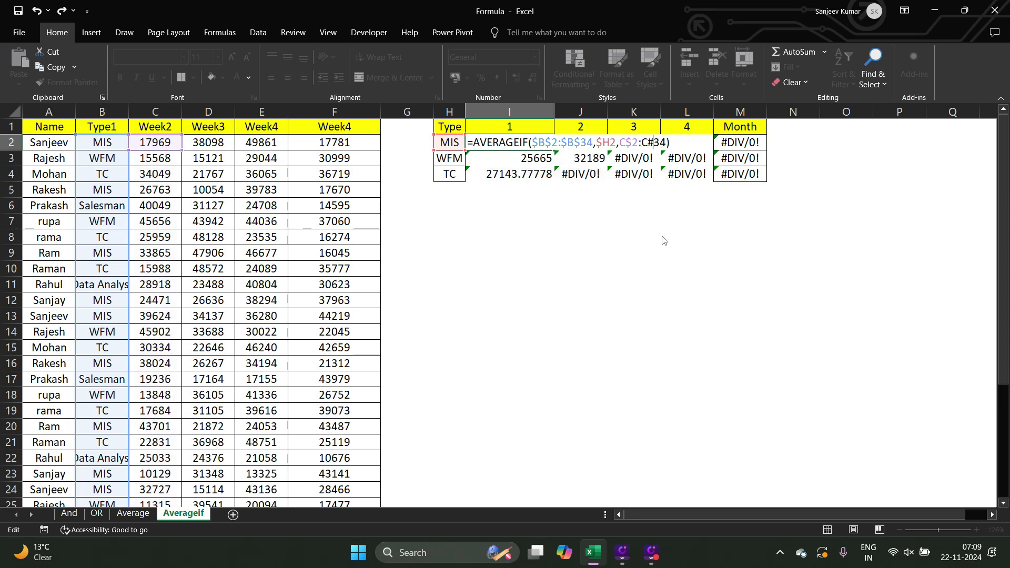
pyautogui.press('Return')
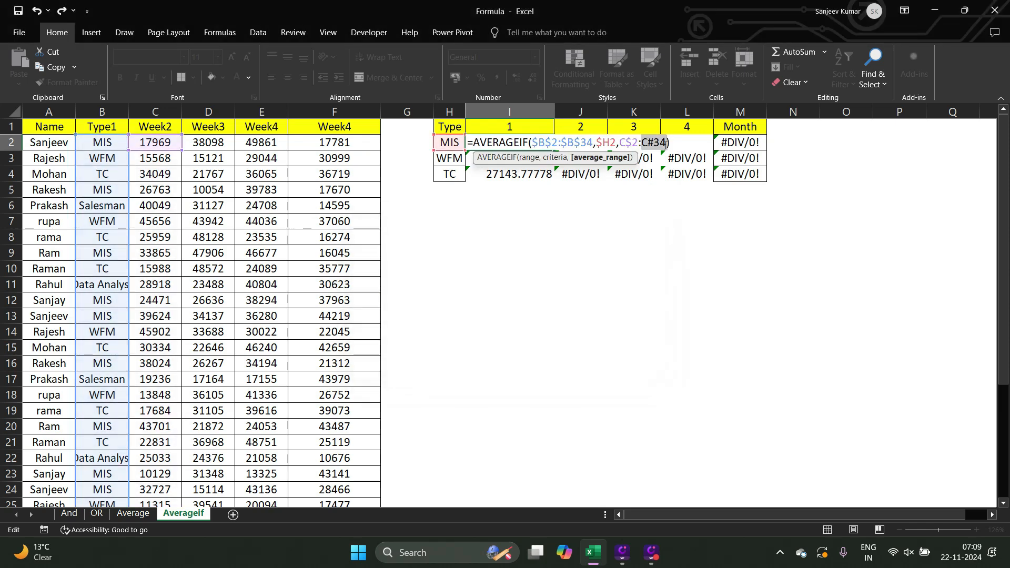
pyautogui.click(655, 141)
pyautogui.press('BackSpace')
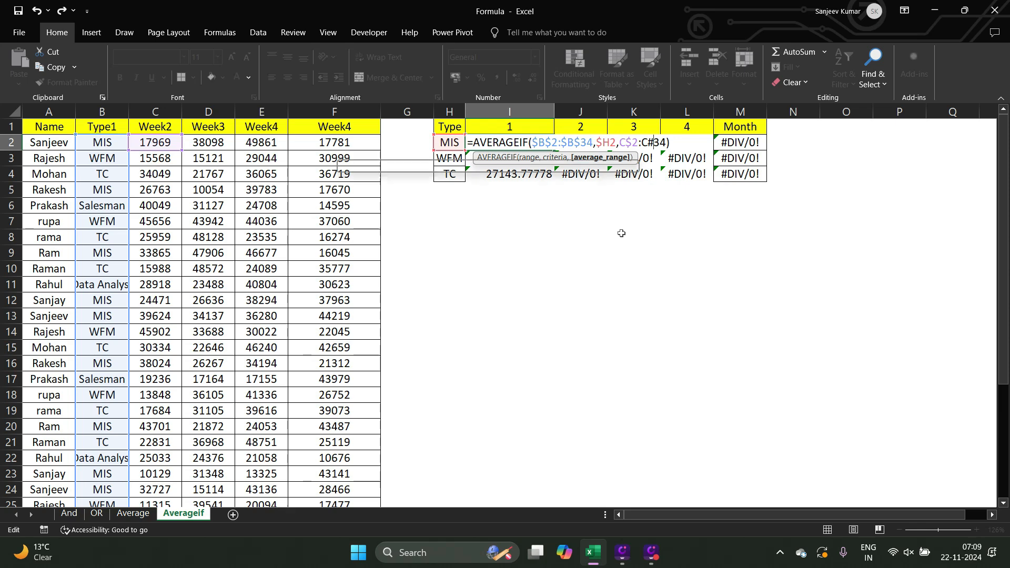
pyautogui.write('$')
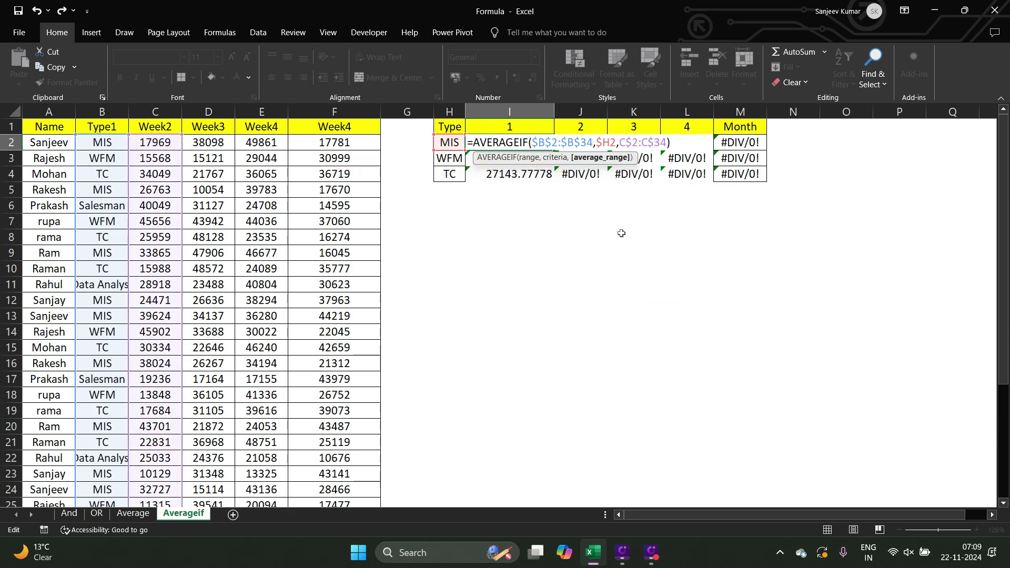
pyautogui.press('Return')
# - Fill the locked AVERAGEIF formula from I2 down to row 4 and across to column L
pyautogui.press('Up')
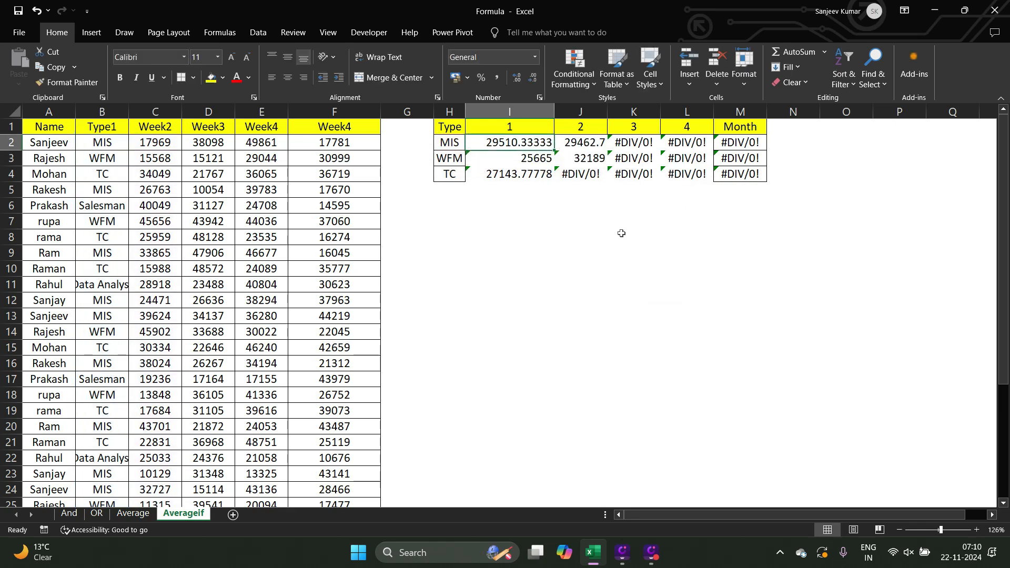
pyautogui.hotkey('shift', 'Down')
pyautogui.hotkey('shift', 'Down')
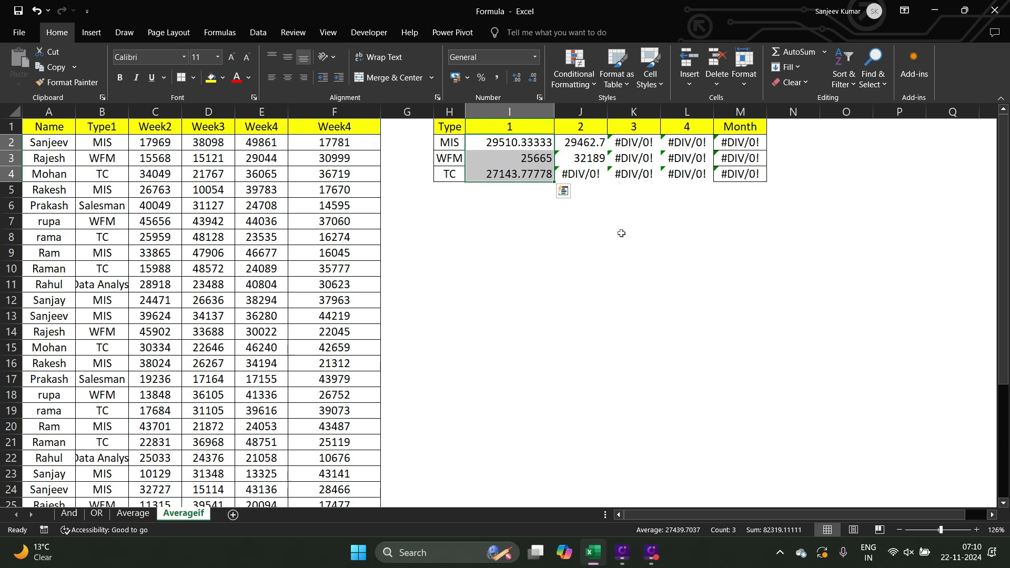
pyautogui.hotkey('shift', 'Right')
pyautogui.hotkey('shift', 'Right')
pyautogui.hotkey('shift', 'Right')
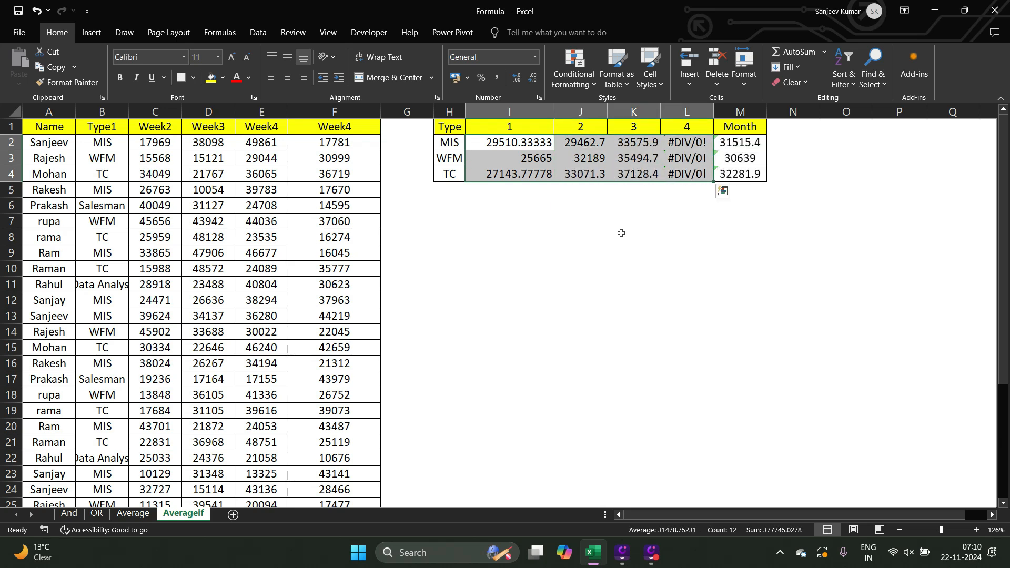
# - Review the weekly averages in I2:L4 and the Month averages for each type
pyautogui.press('Right')
pyautogui.press('Right')
pyautogui.press('Right')
pyautogui.press('Right')
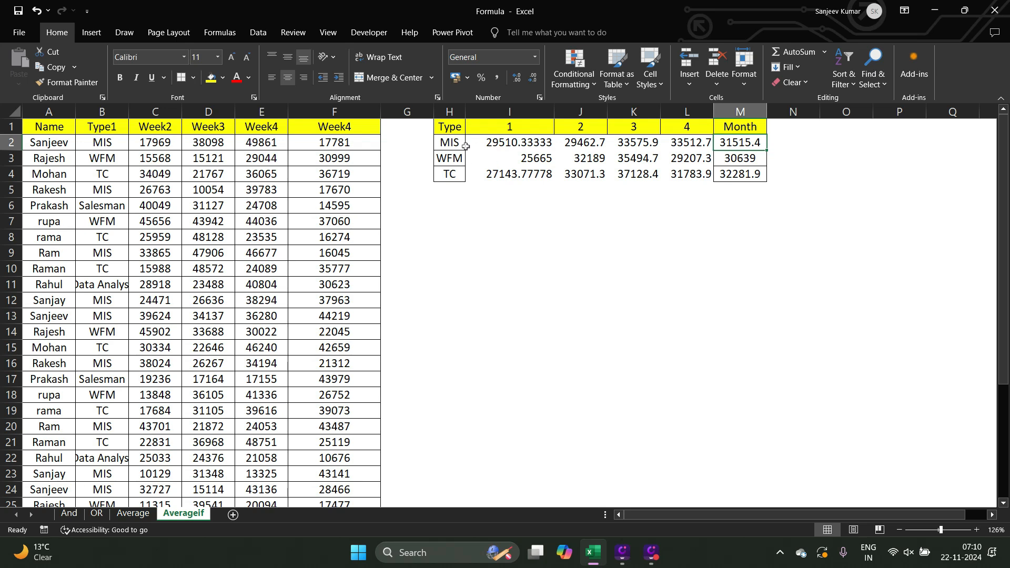
pyautogui.click(520, 147)
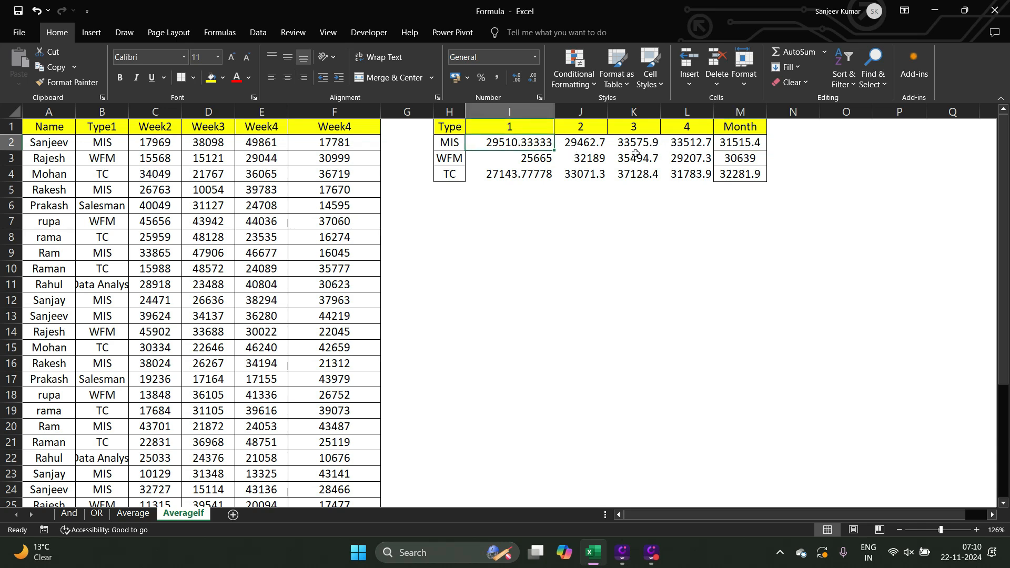
pyautogui.click(741, 149)
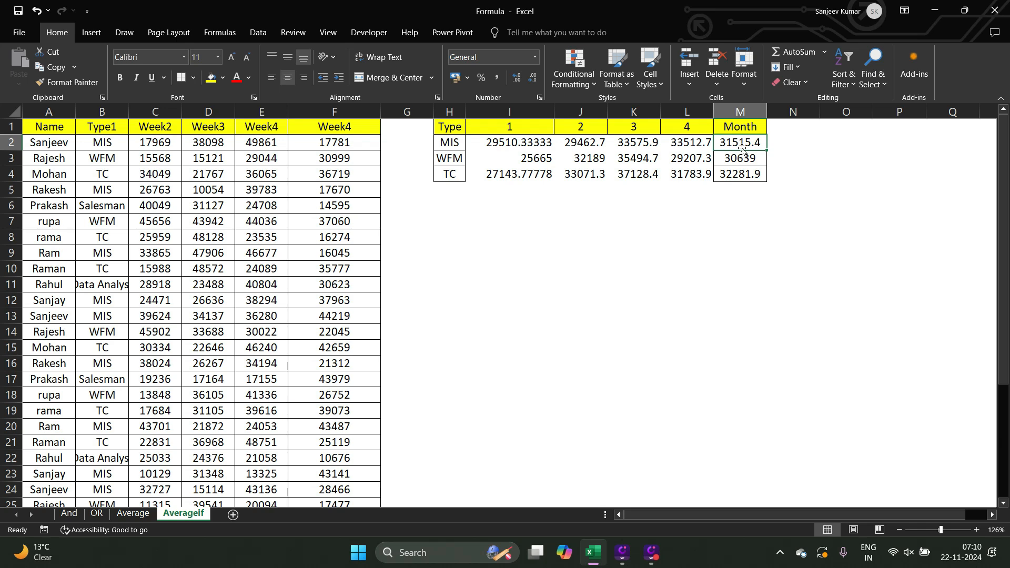
pyautogui.press('Left')
pyautogui.press('Left')
pyautogui.press('Left')
pyautogui.press('Left')
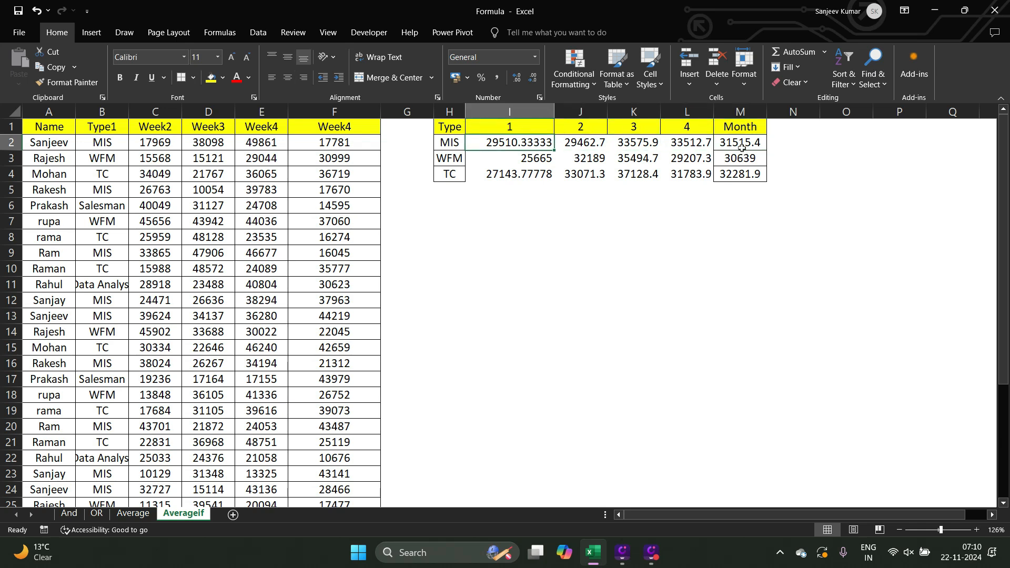
pyautogui.press('Up')
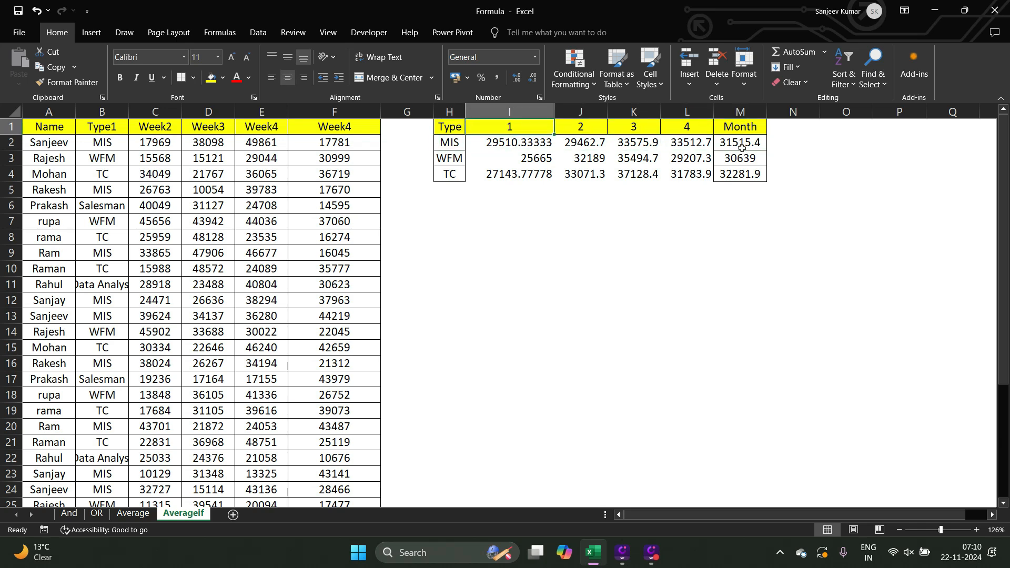
# - Examine the MIS averages in row 2 from week 1 through Month, along with the WFM week 1 average
pyautogui.press('Down')
pyautogui.press('Up')
pyautogui.press('Down')
pyautogui.press('Up')
pyautogui.press('Down')
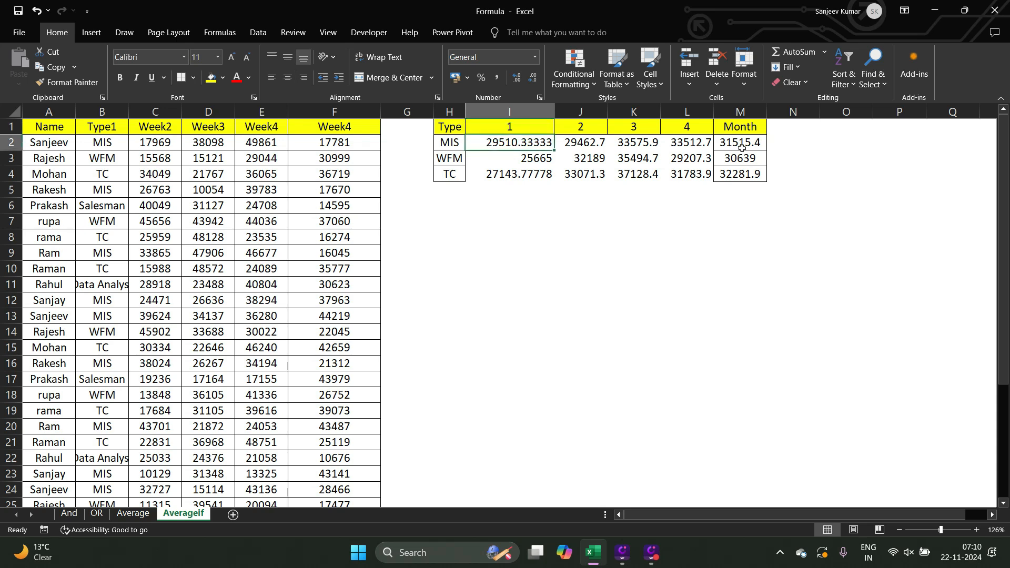
pyautogui.press('Down')
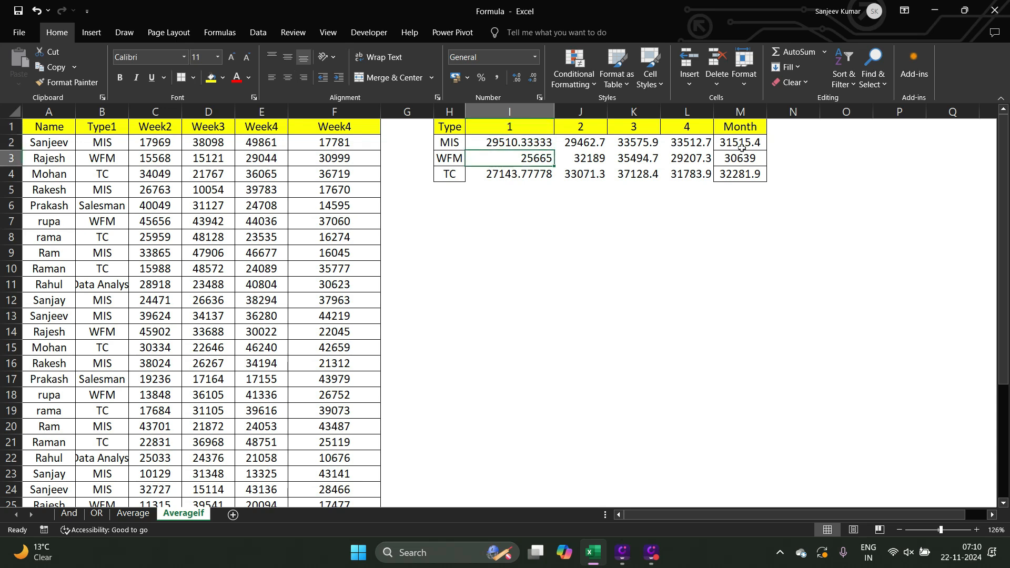
pyautogui.press('Up')
pyautogui.press('Right')
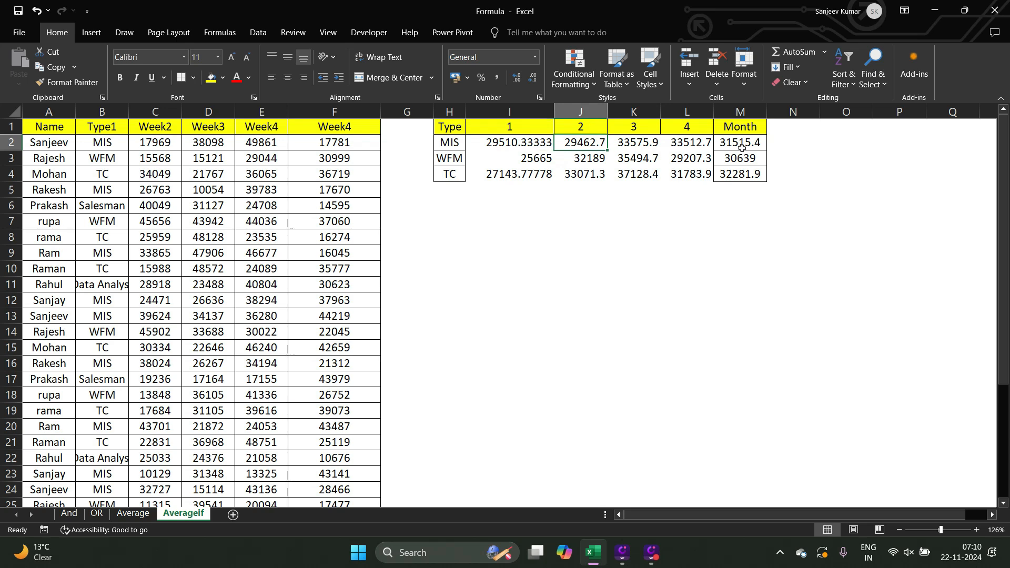
pyautogui.press('Right')
pyautogui.press('Right')
pyautogui.press('Right')
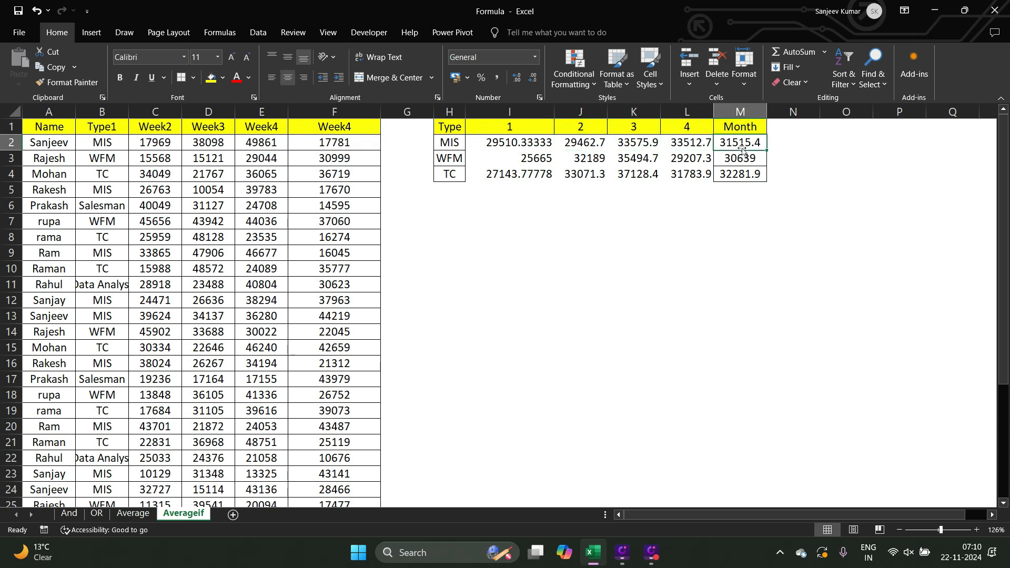
# - Apply cell borders to the weekly averages range I2:L4
pyautogui.press('Left')
pyautogui.press('Left')
pyautogui.press('Left')
pyautogui.press('Left')
pyautogui.hotkey('shift', 'Right')
pyautogui.hotkey('shift', 'Right')
pyautogui.hotkey('shift', 'Right')
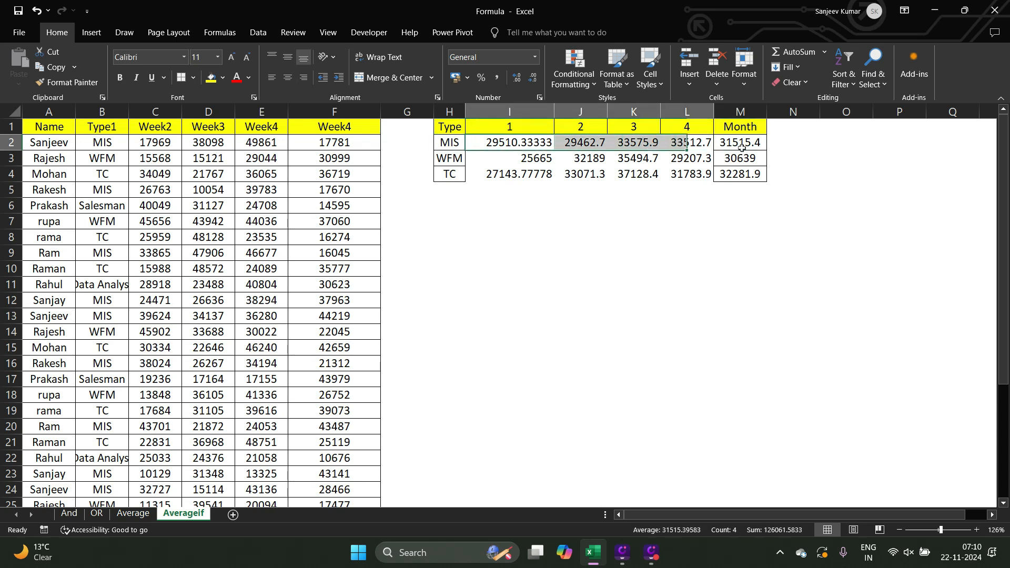
pyautogui.hotkey('shift', 'Down')
pyautogui.hotkey('shift', 'Down')
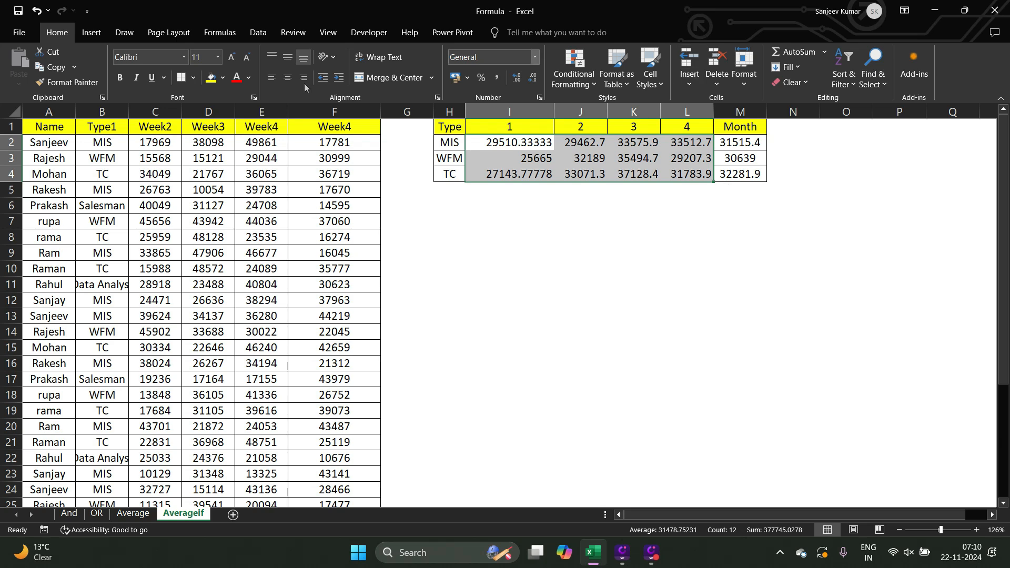
pyautogui.click(181, 78)
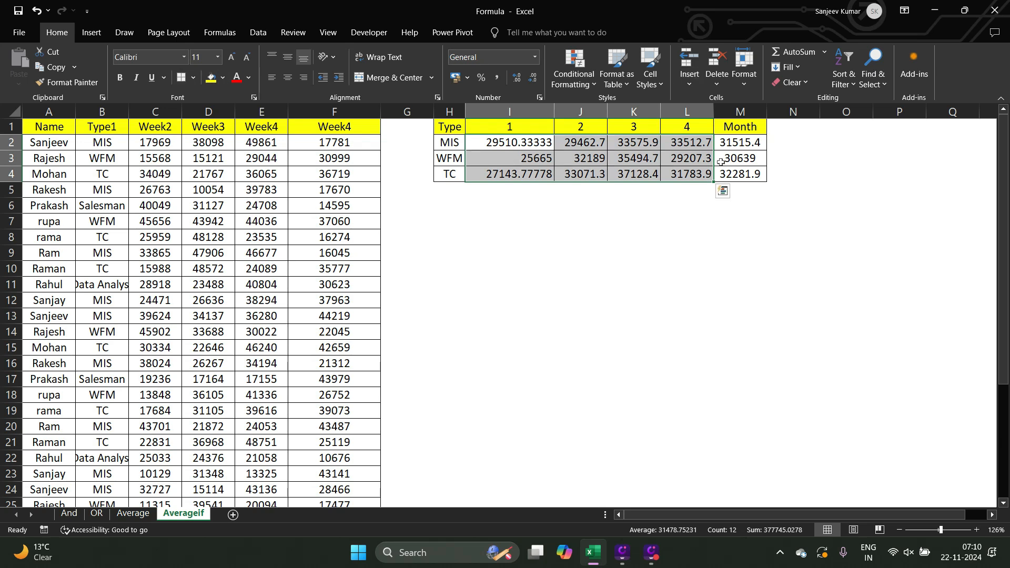
pyautogui.click(785, 145)
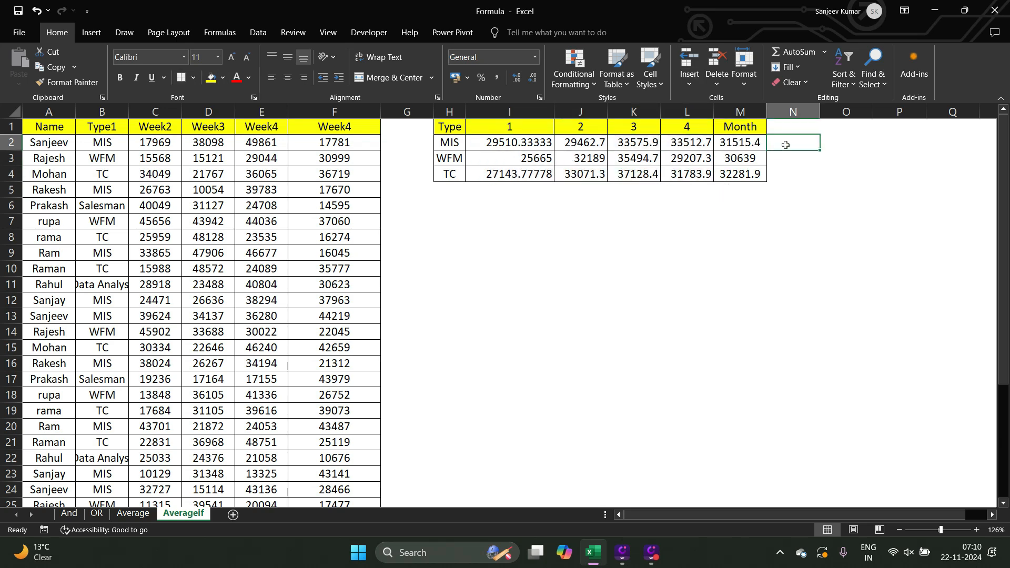
pyautogui.press('Right')
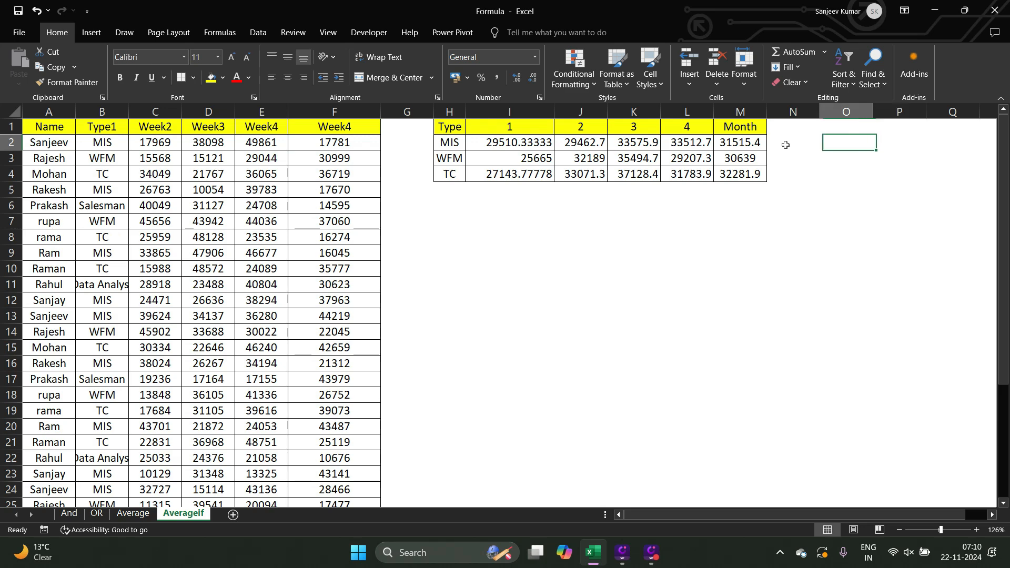
pyautogui.write('=')
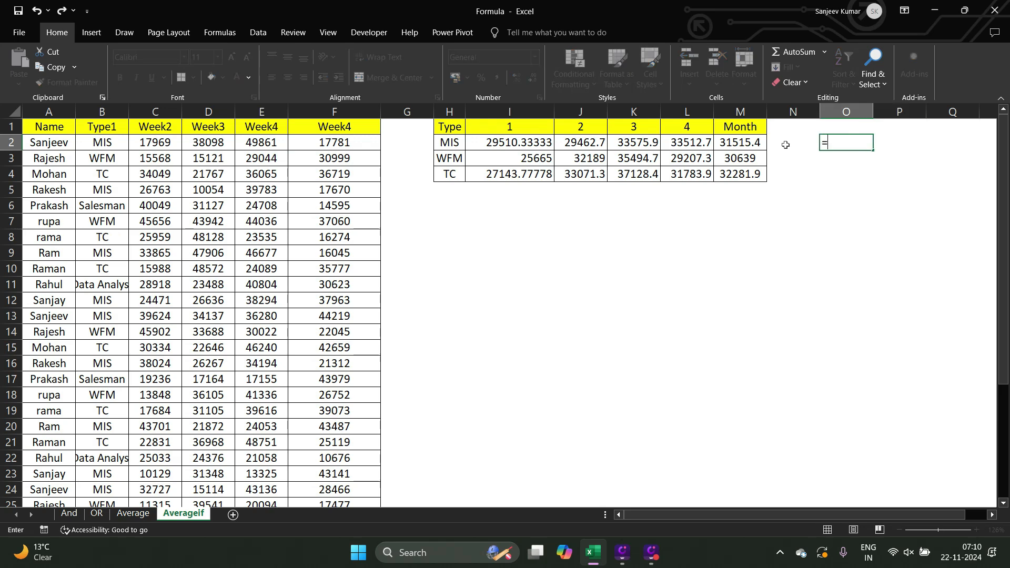
pyautogui.write('av')
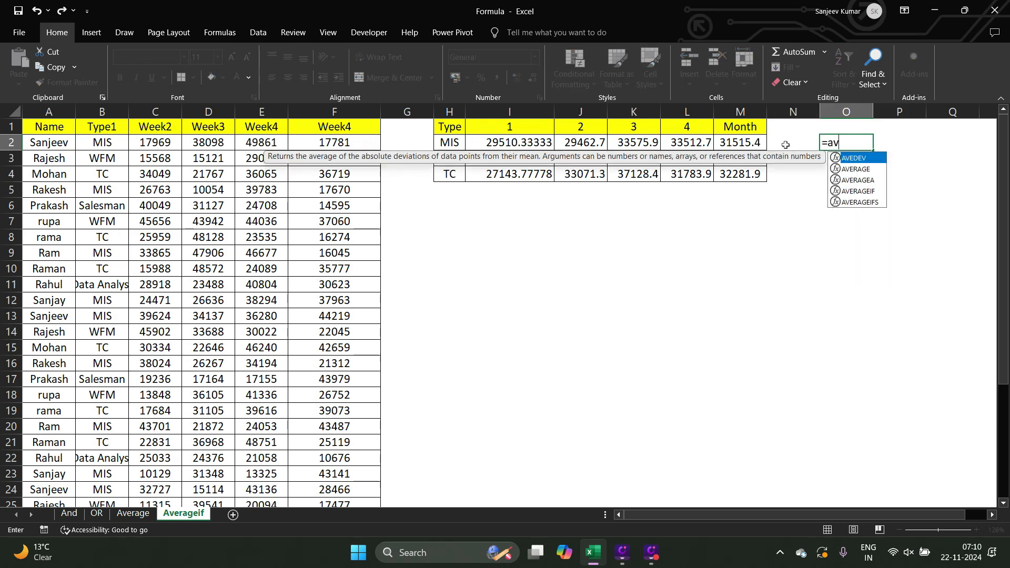
pyautogui.press('Down')
pyautogui.press('Down')
pyautogui.press('Down')
pyautogui.press('Tab')
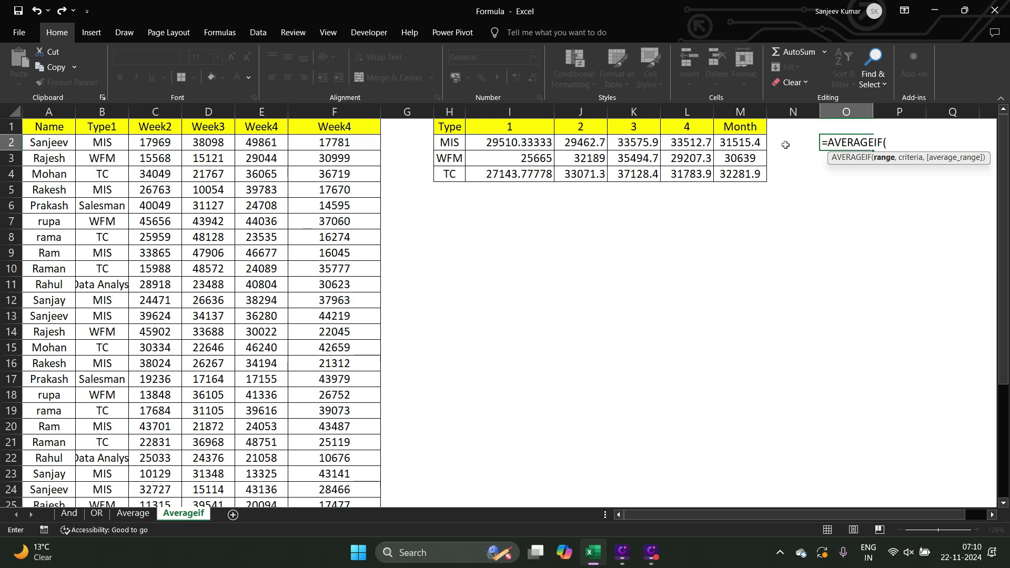
pyautogui.click(910, 167)
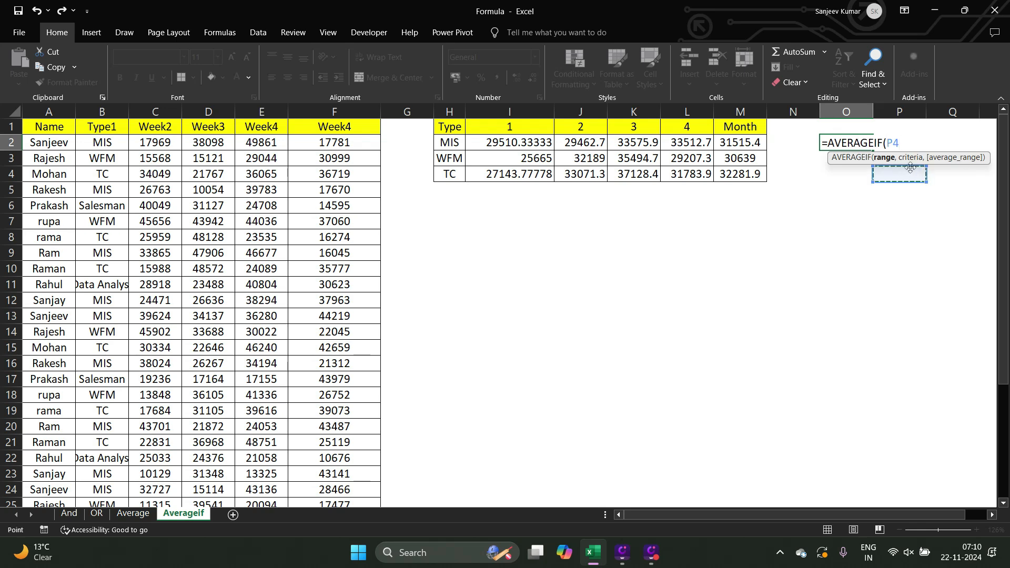
pyautogui.press('BackSpace')
pyautogui.press('BackSpace')
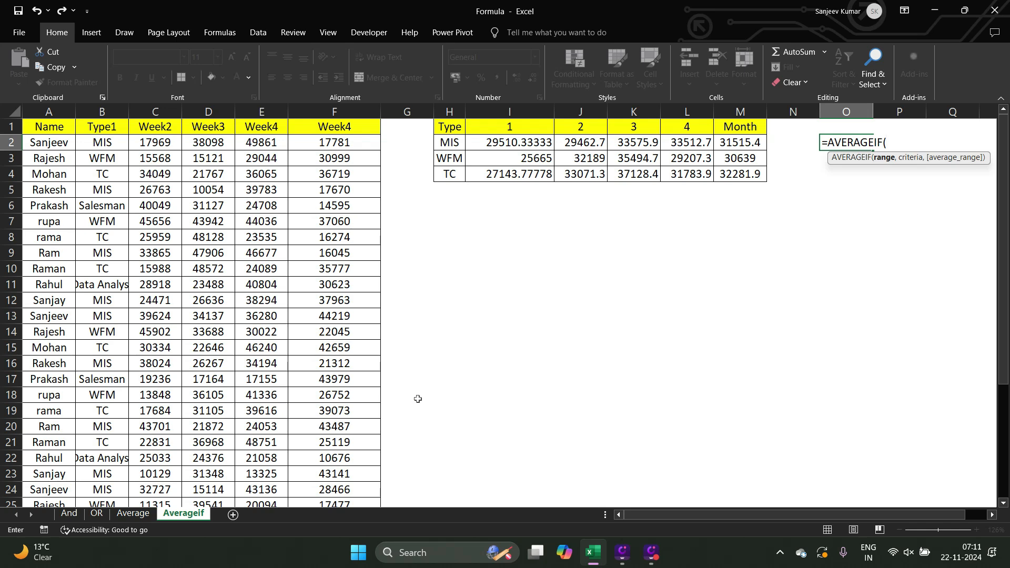
pyautogui.press('Escape')
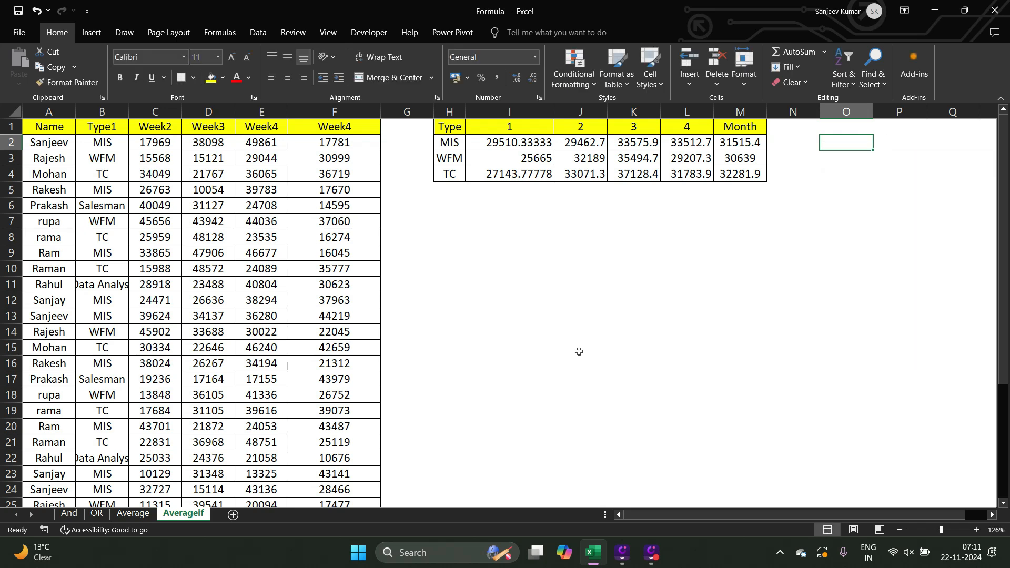